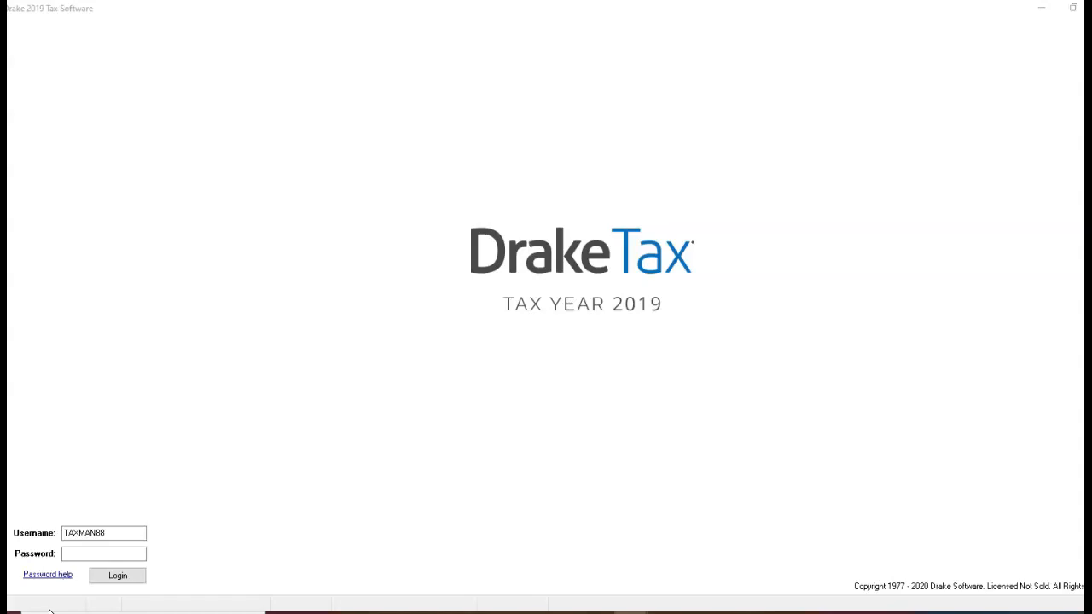
Try to log in to the 2019 tax software by entering the account password.
click(94, 556)
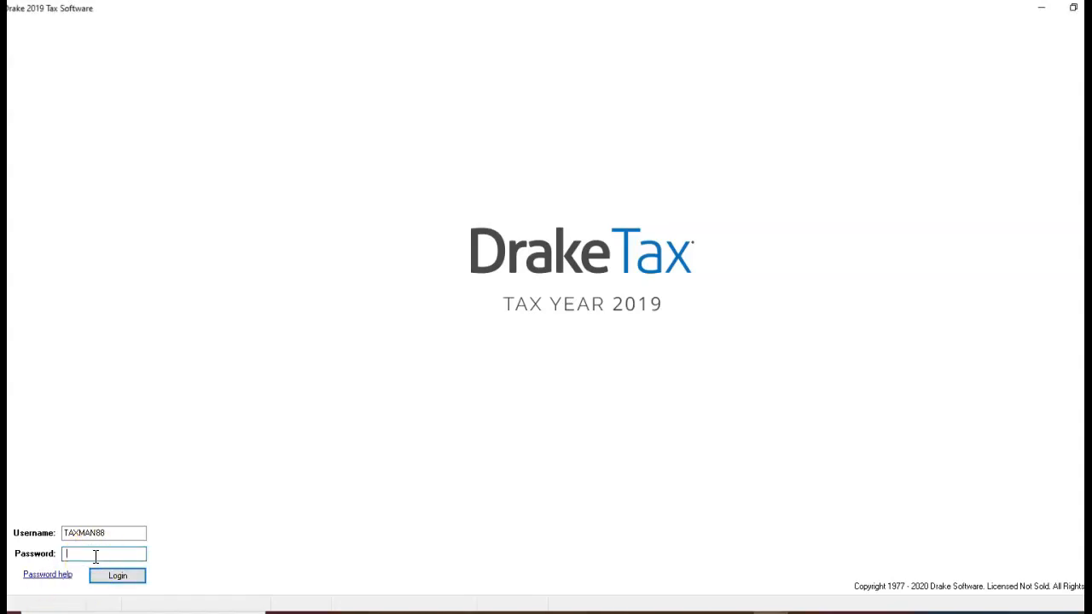
key(Caps_Lock)
text(****)
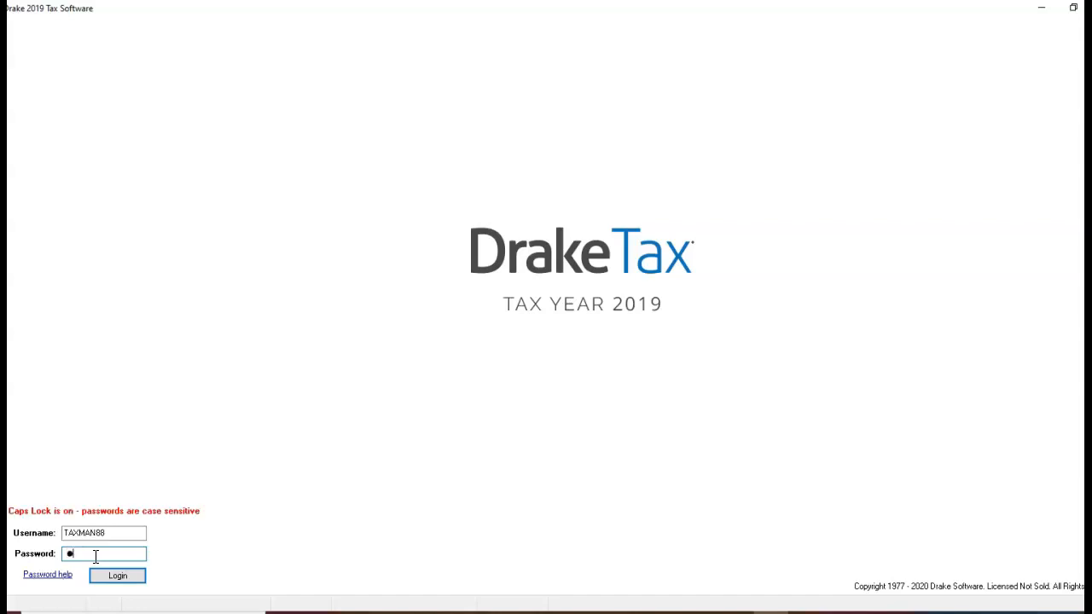
text(*****)
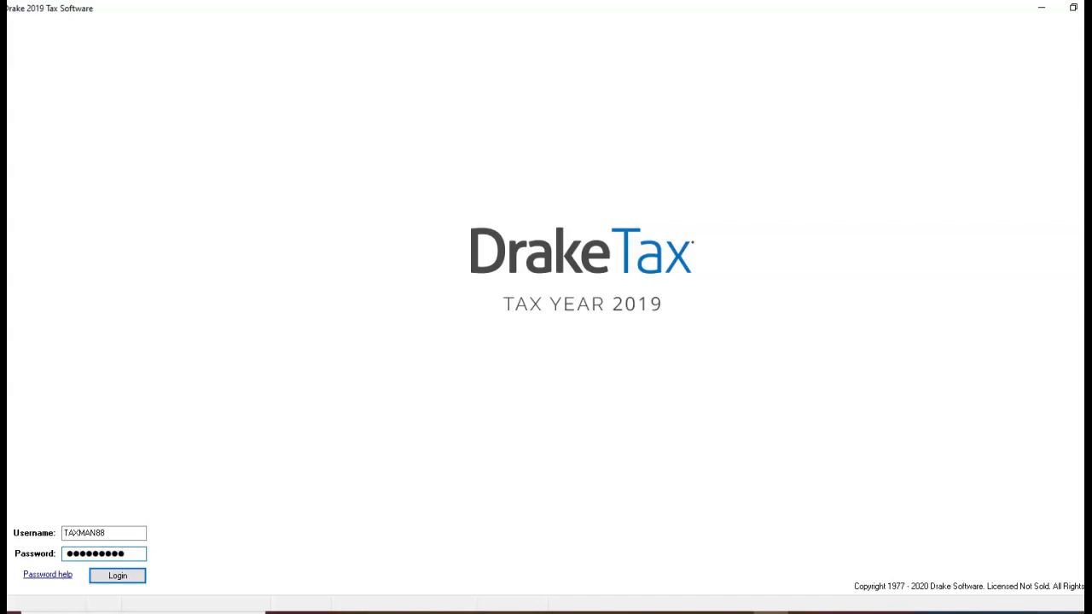
click(99, 583)
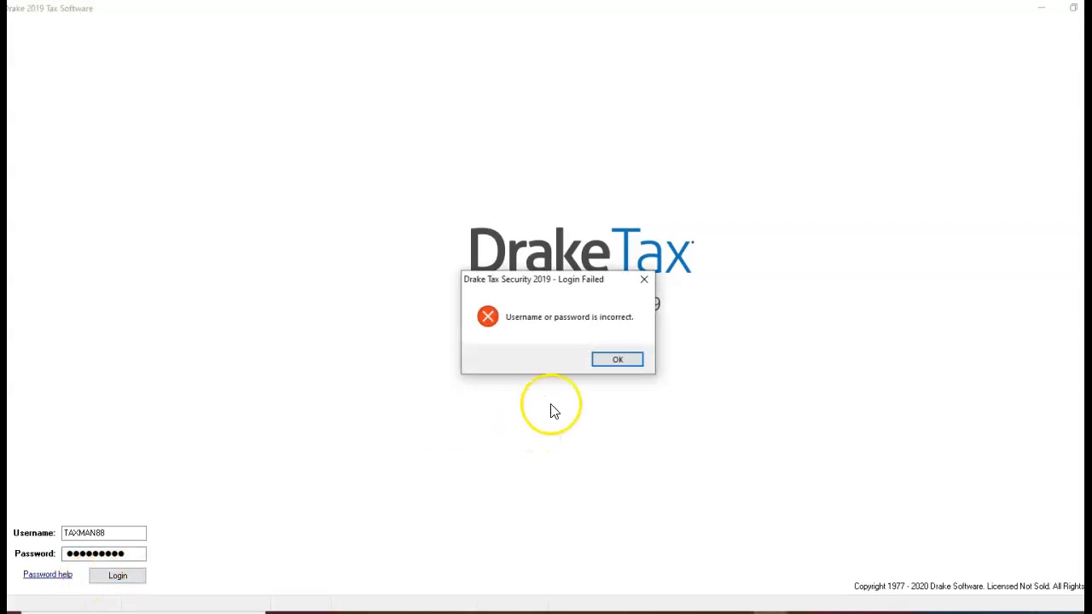
click(601, 361)
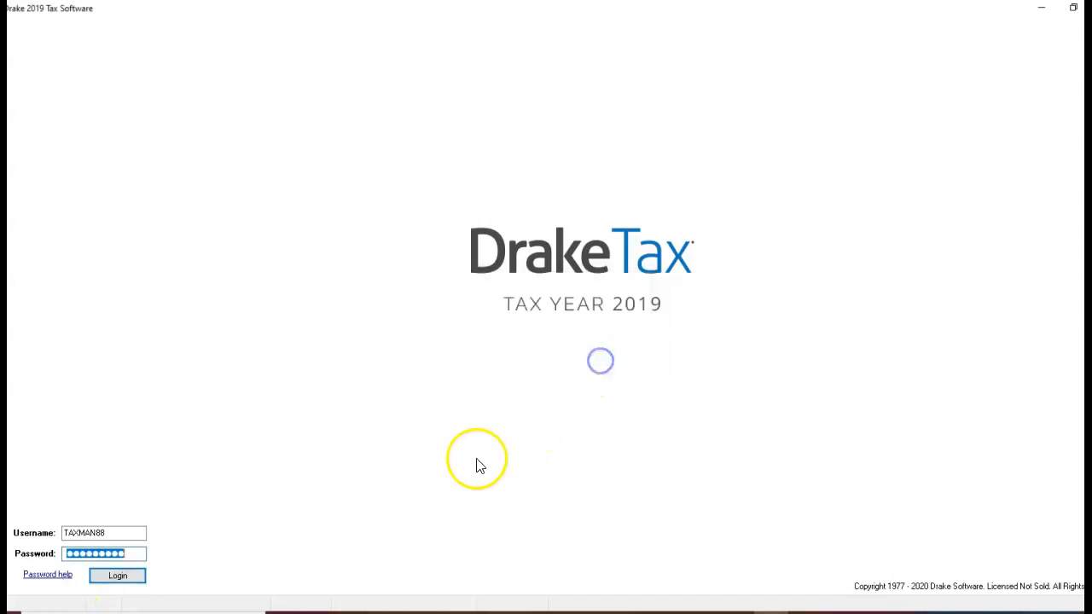
Correct the last character of the account password, log in again and continue past the software update installer.
click(136, 555)
key(BackSpace)
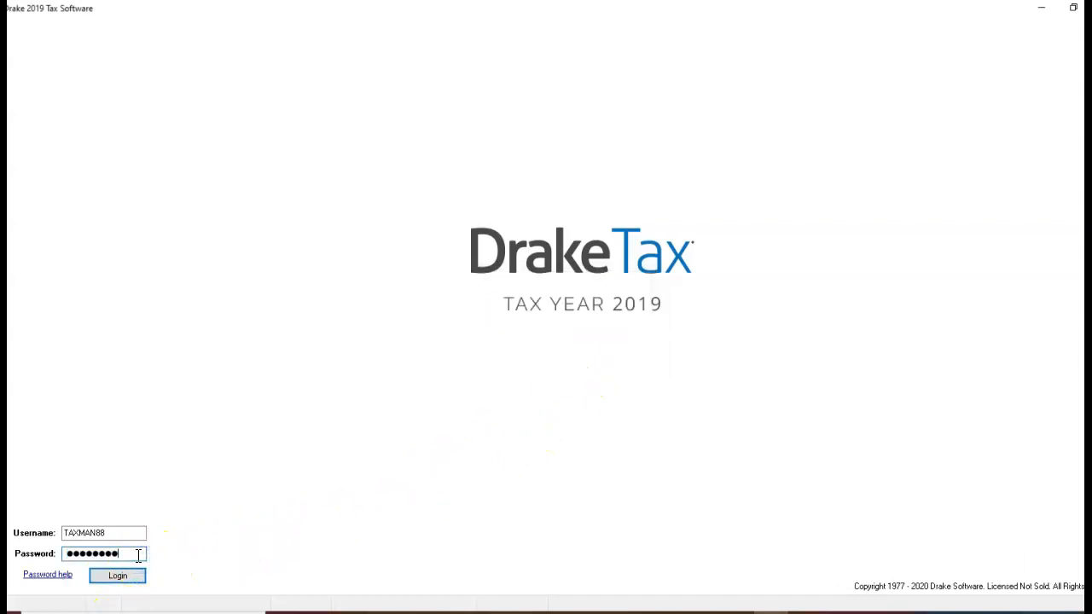
text(●)
click(117, 580)
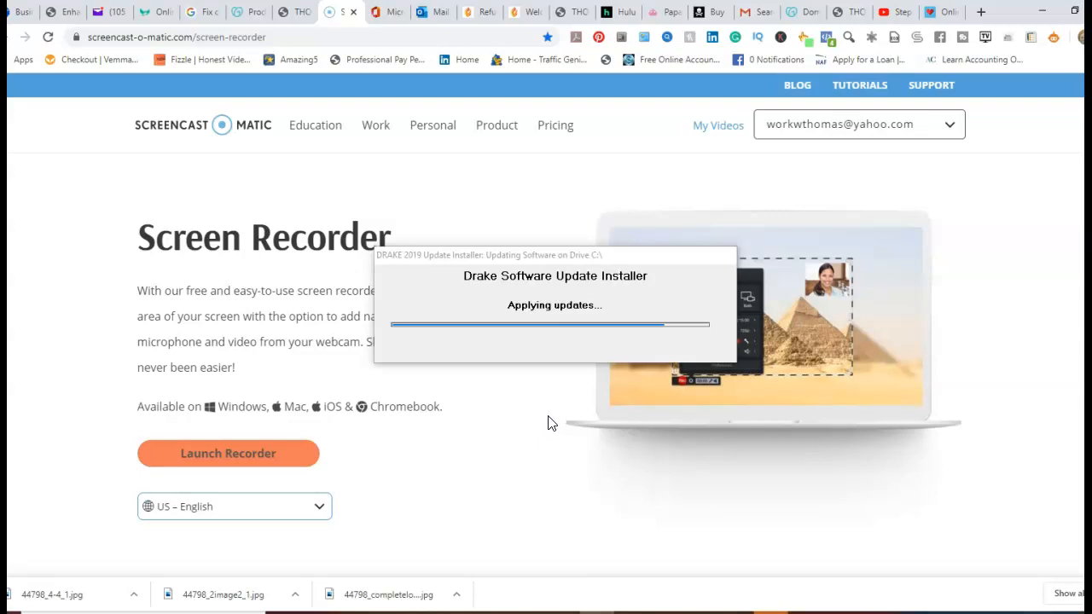
click(682, 351)
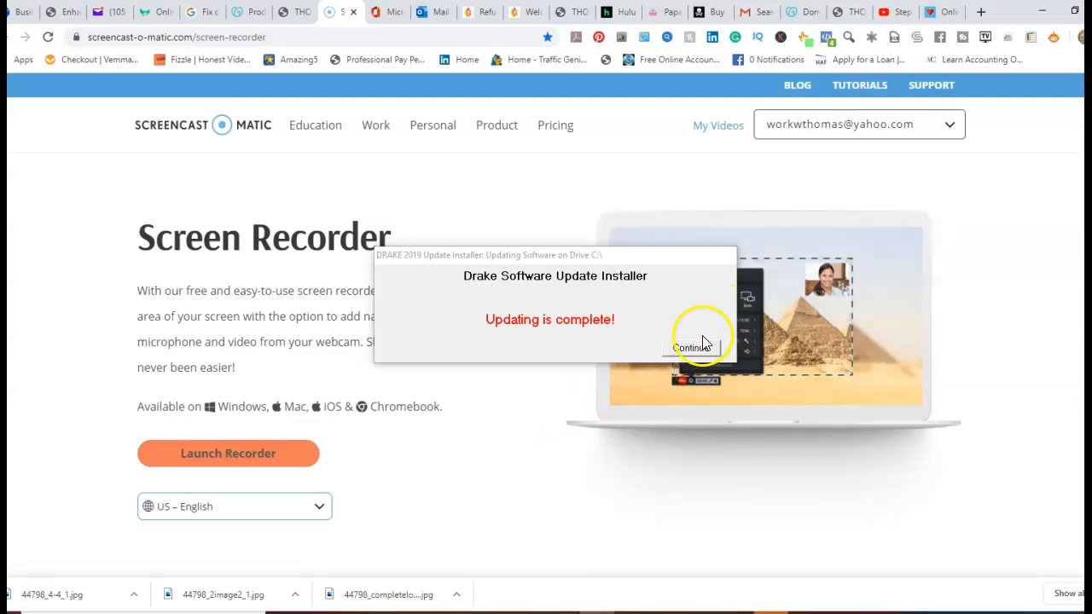
click(697, 349)
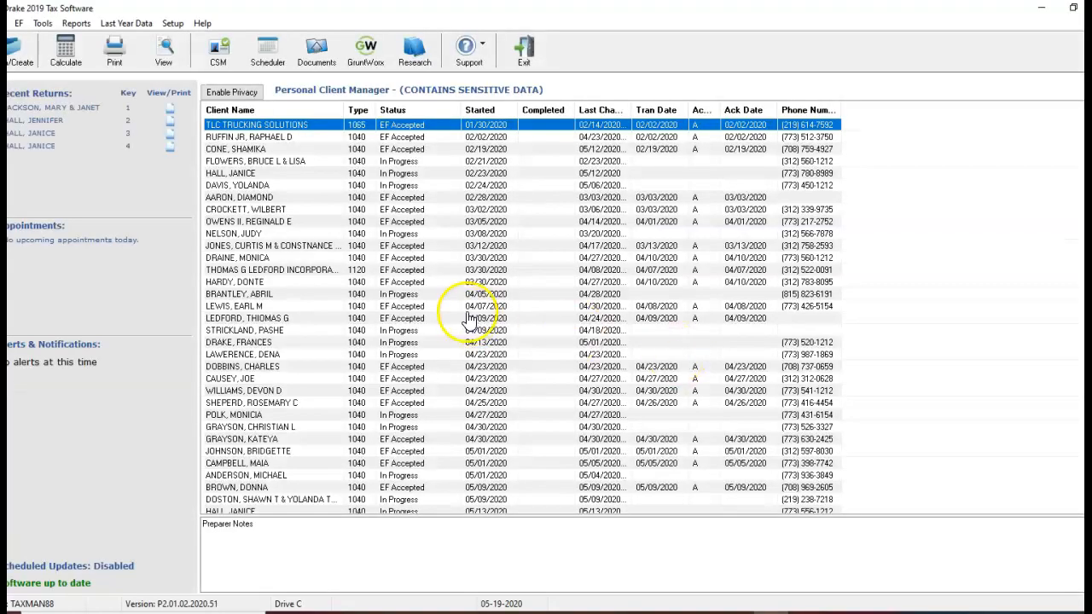
Start a new return by entering the client's Social Security number and agreeing to create it.
click(20, 58)
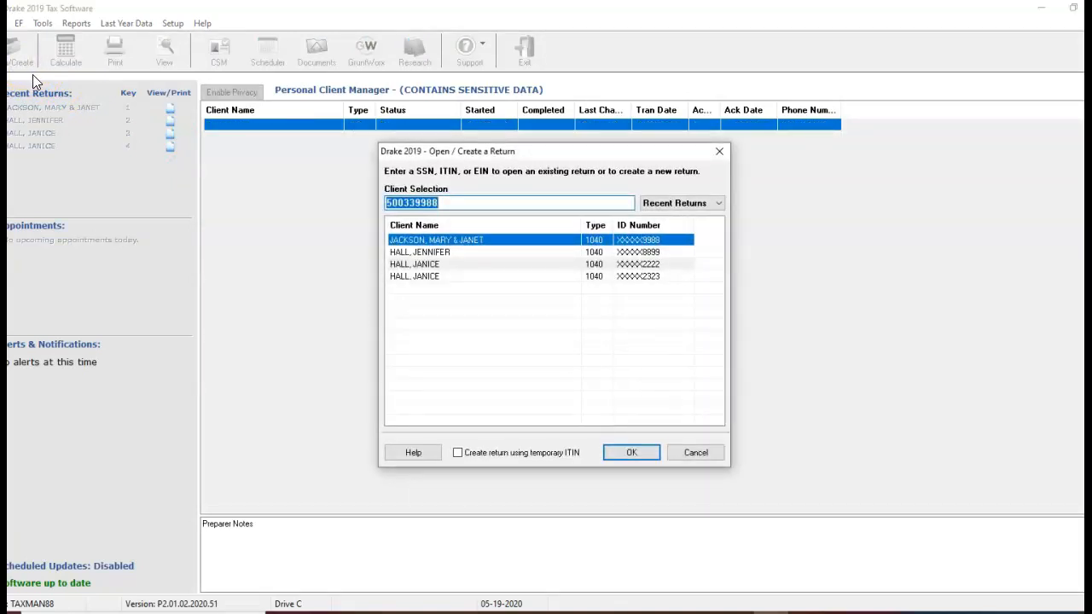
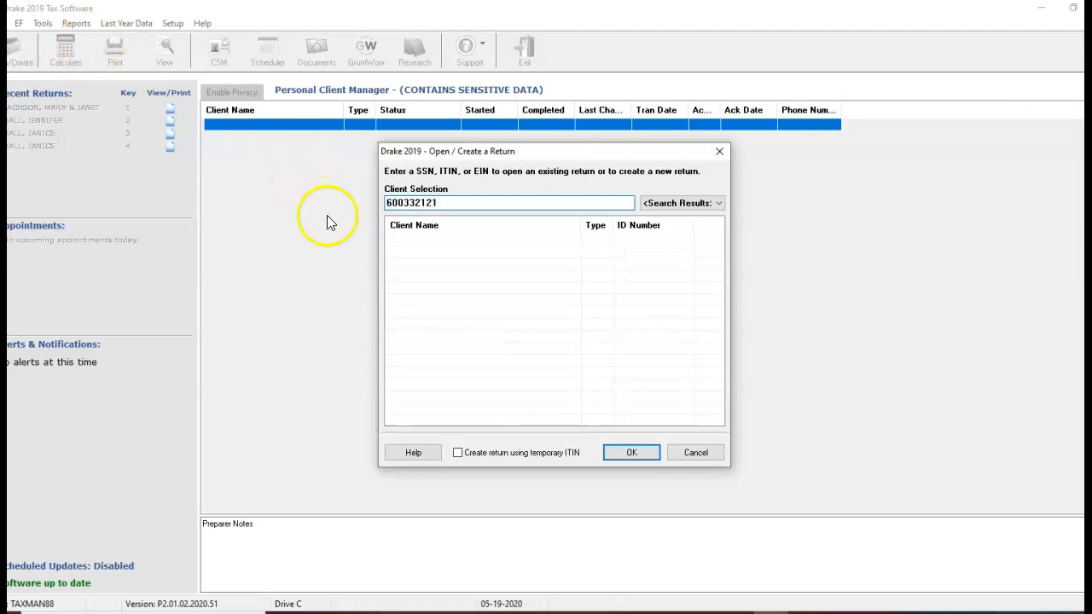
click(624, 453)
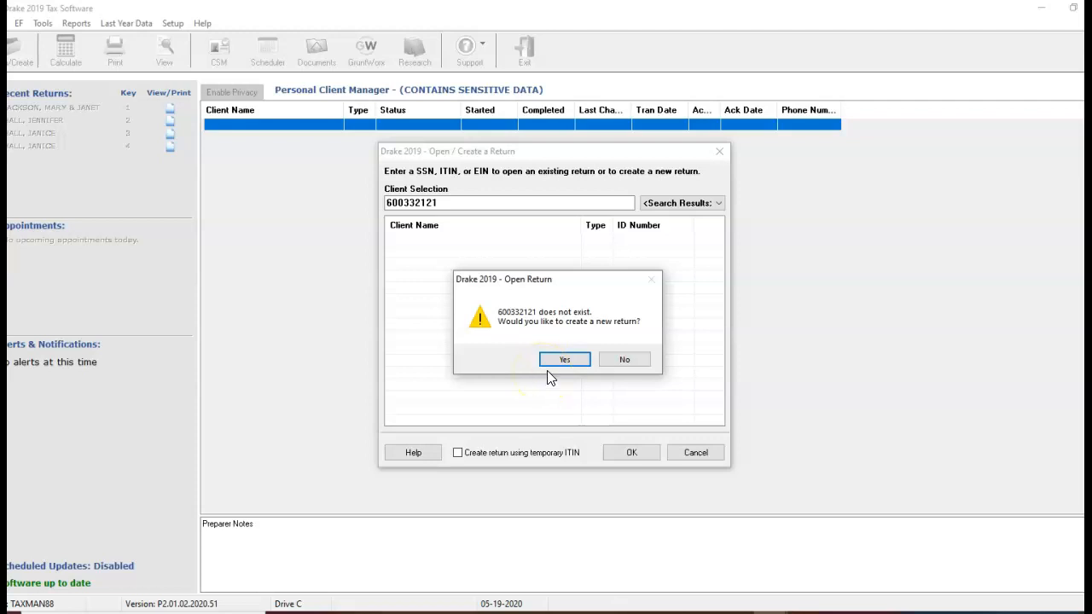
click(566, 359)
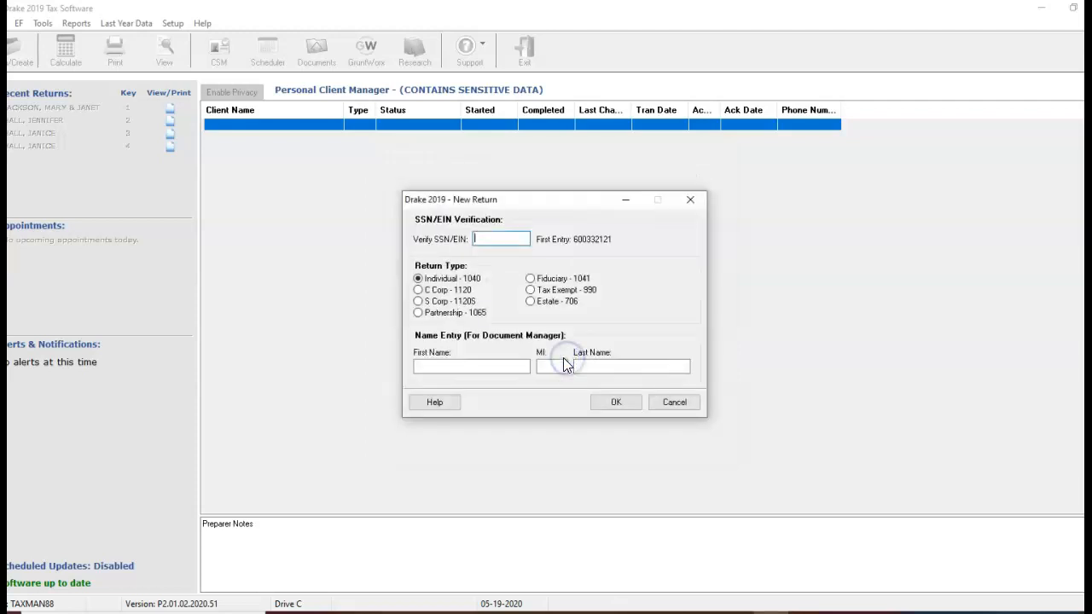
Verify the client's Social Security number, enter the first and last names, and create the Individual - 1040 return.
click(488, 366)
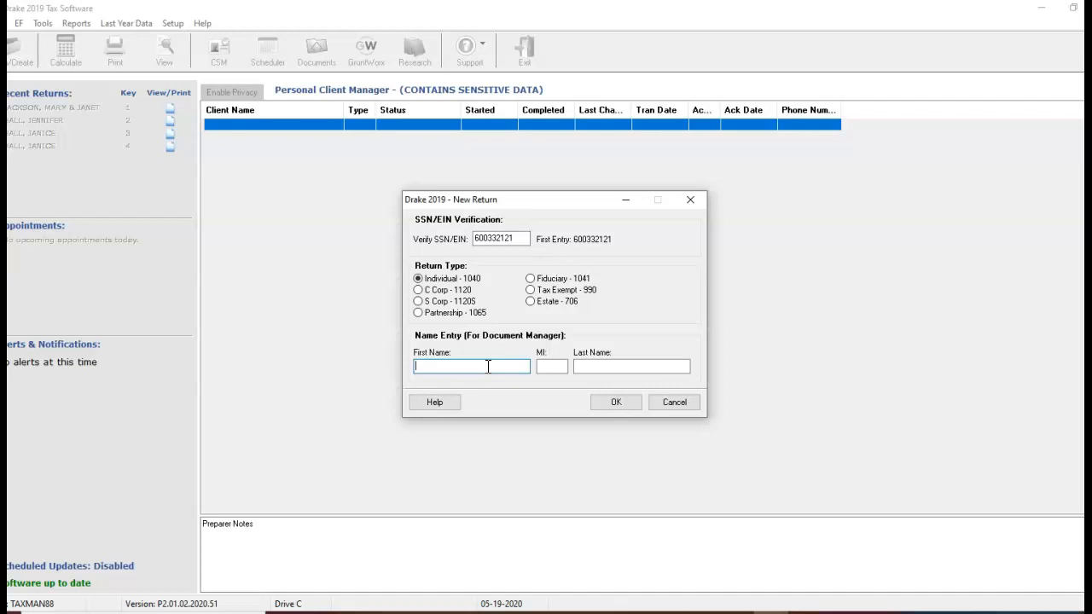
key(Tab)
key(Tab)
click(613, 404)
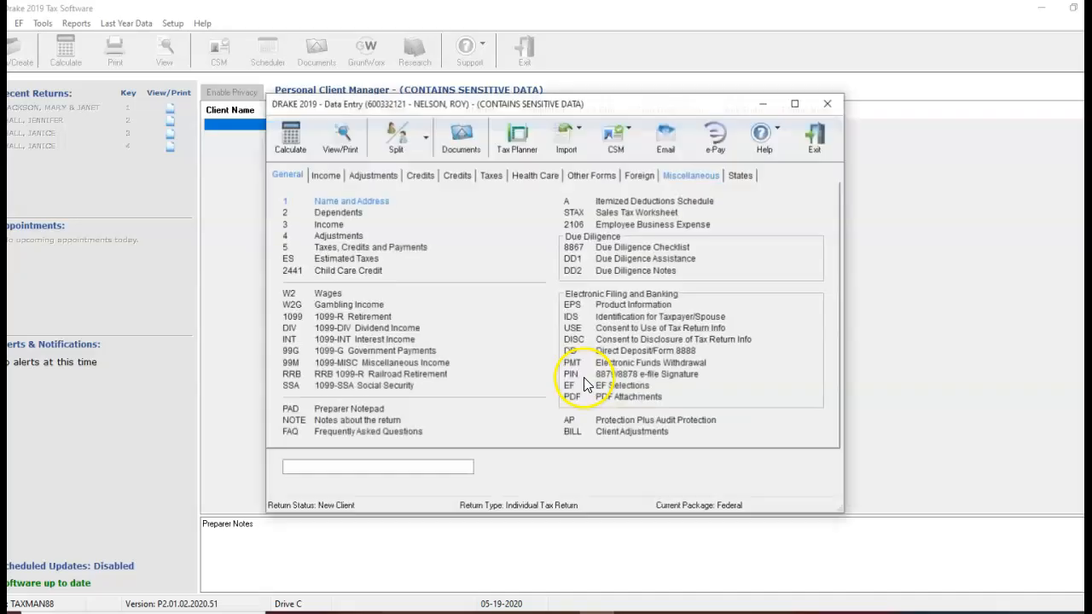
On the Name and Address screen, set filing status 1 (Single) and enter the taxpayer's date of birth and the occupation PAINTER.
text(1)
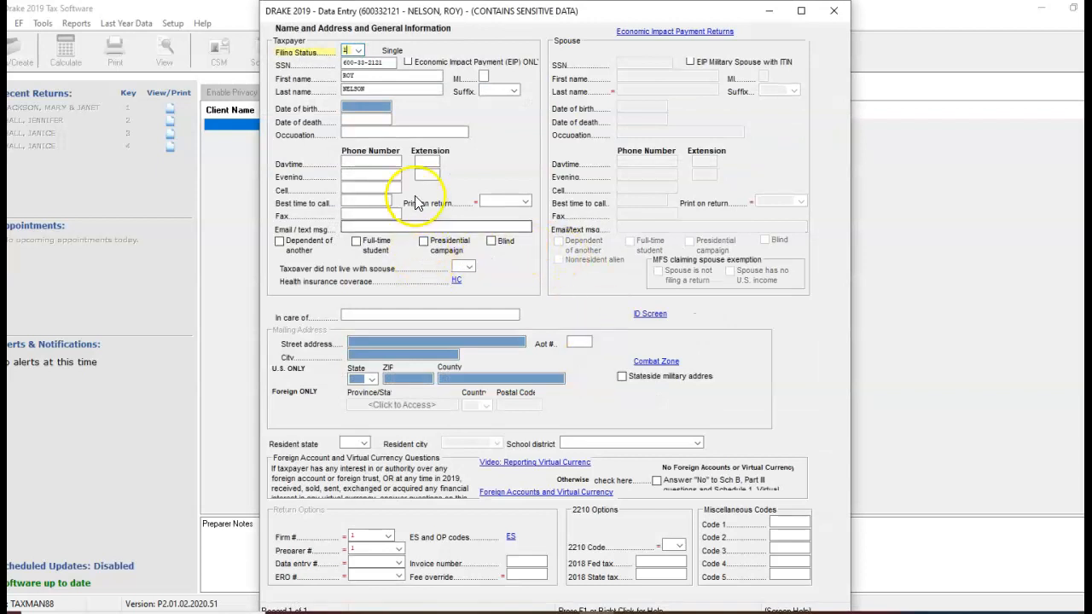
click(365, 110)
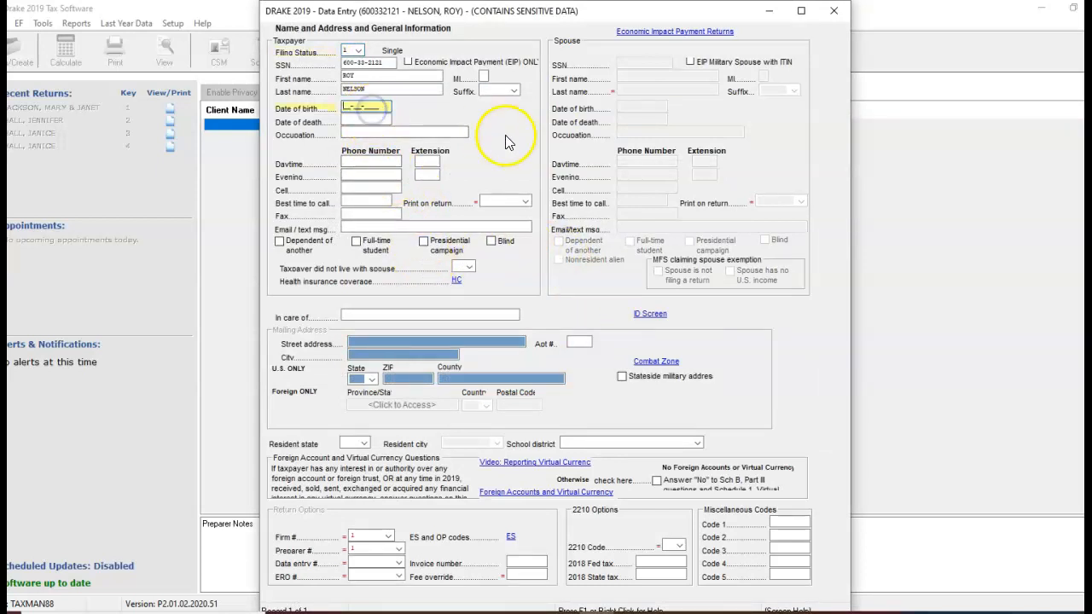
text(08-12-1970)
key(Return)
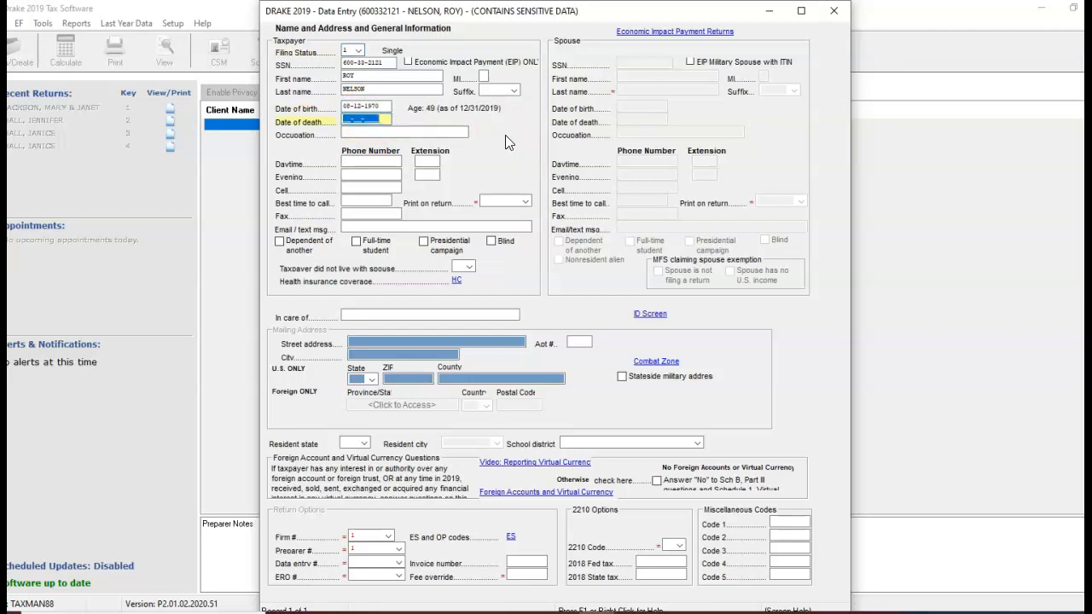
key(Return)
text(PAINTER)
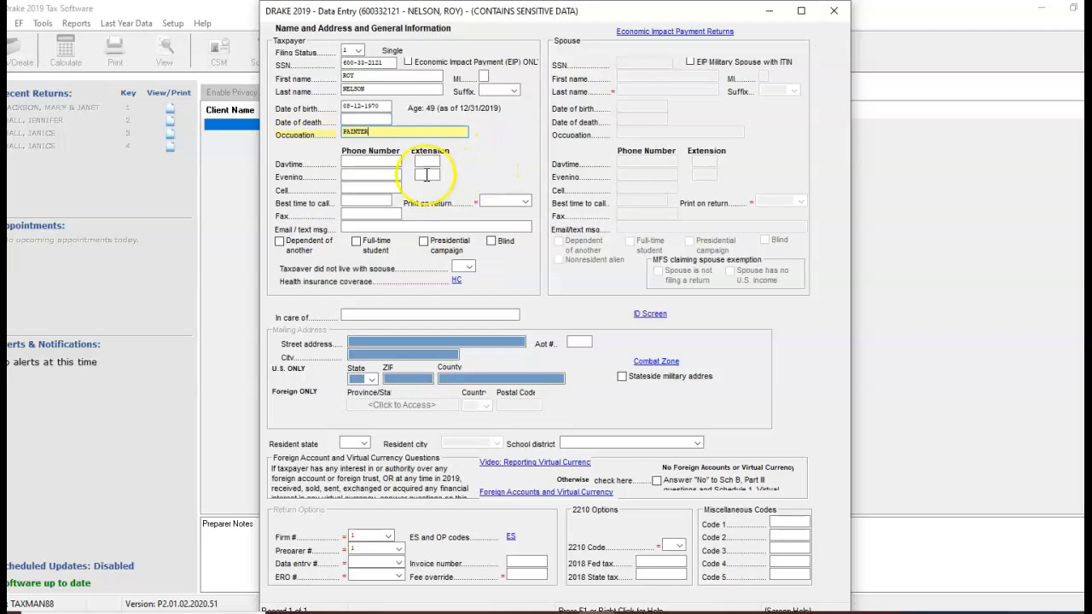
Enter the taxpayer's daytime phone number, street address and ZIP code, letting the ZIP code fill in city, state and county.
click(363, 162)
text(312-555-8)
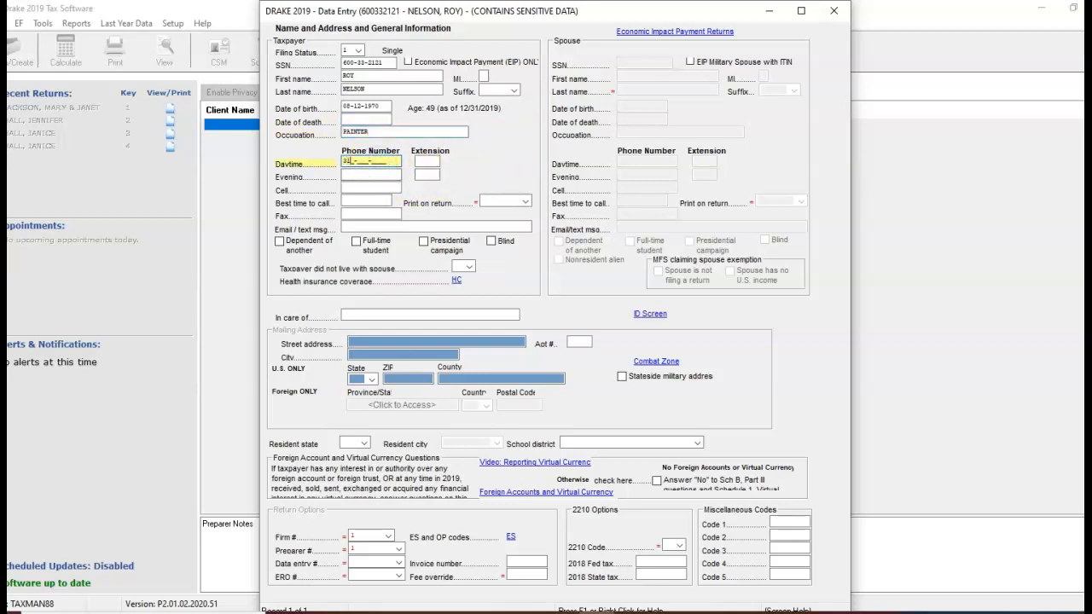
text(966)
click(398, 340)
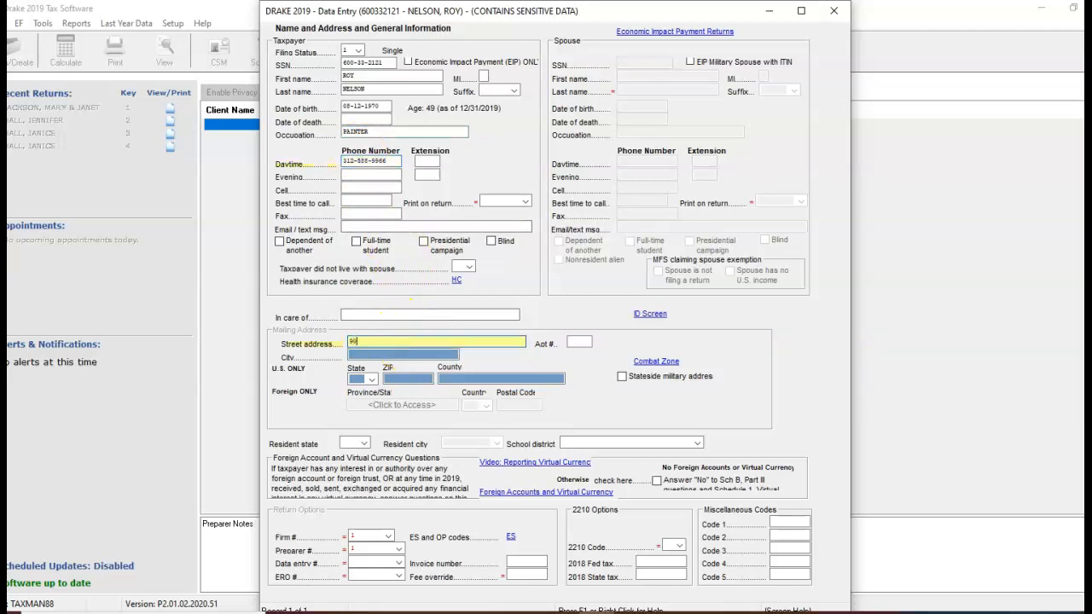
key(Tab)
key(Tab)
text(60628)
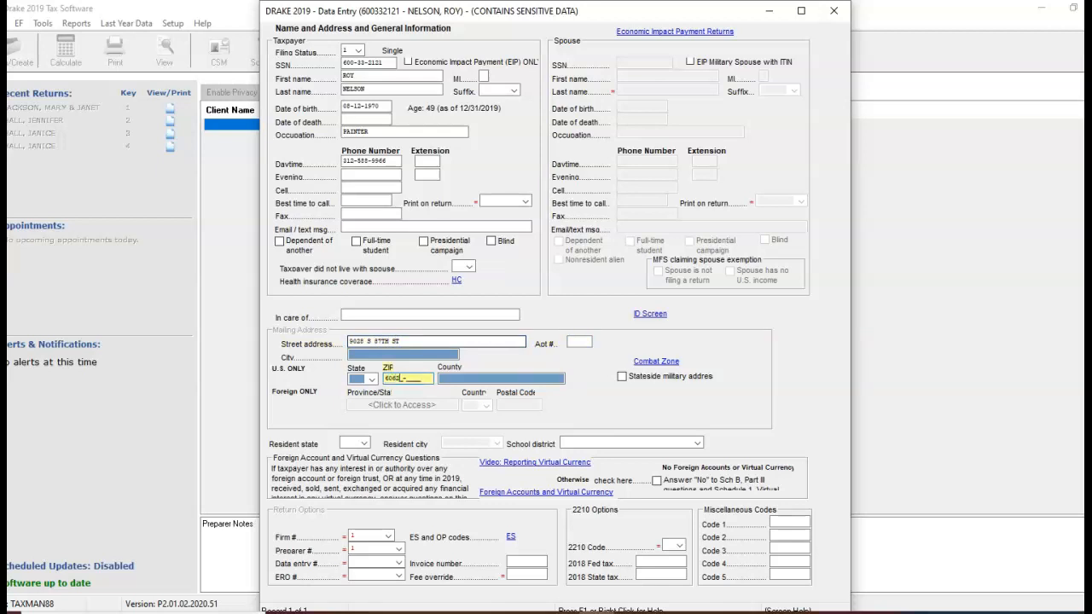
key(Tab)
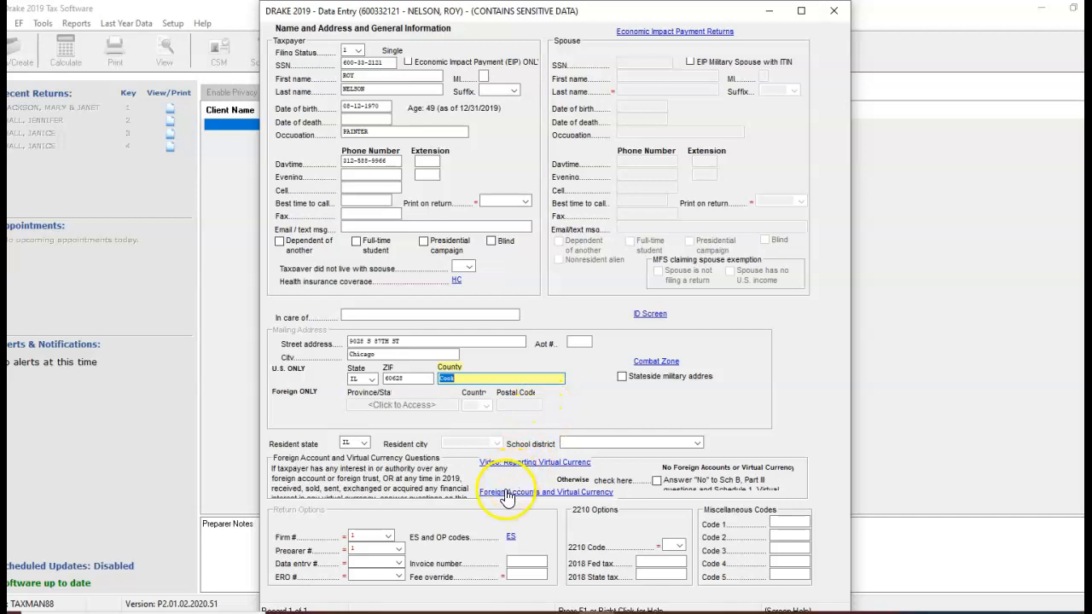
Answer No to the foreign account, FBAR filing, foreign trust and virtual currency questions, and return to the main data entry menu.
key(Escape)
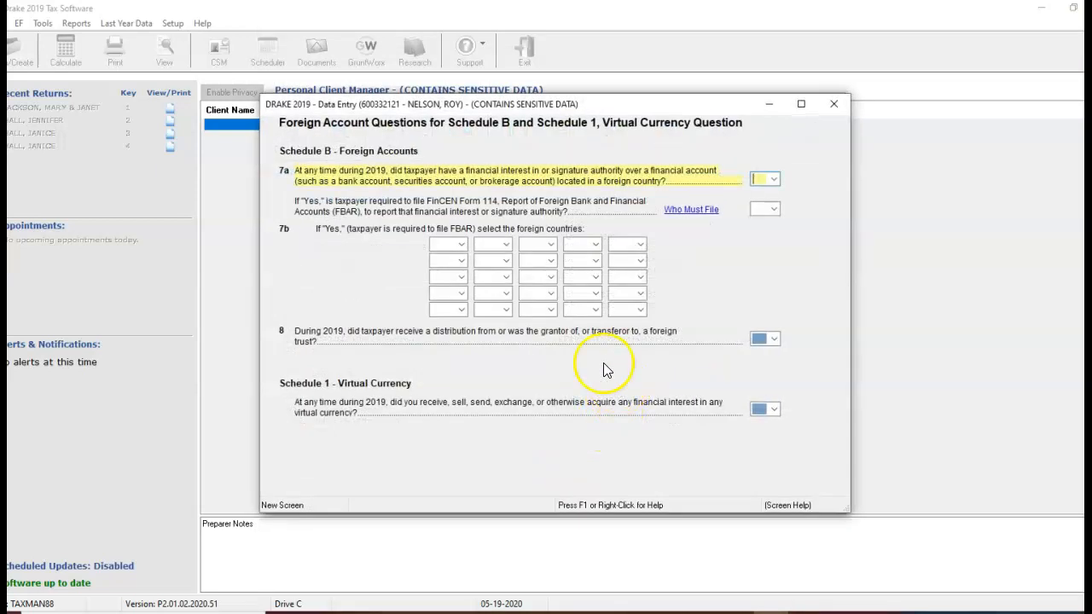
click(773, 179)
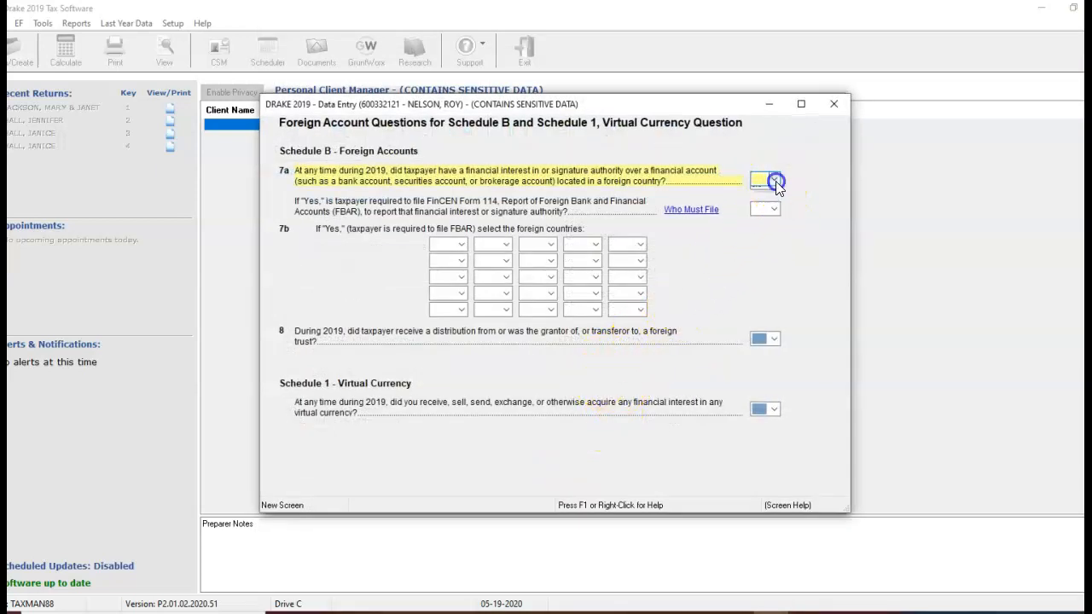
click(768, 211)
click(774, 210)
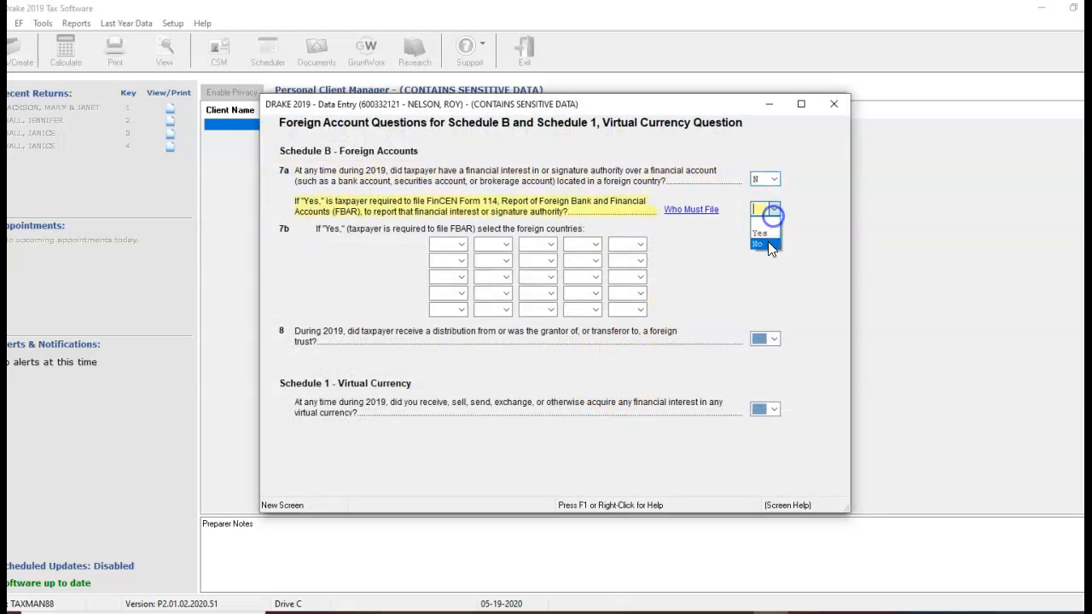
click(767, 245)
click(773, 339)
click(769, 372)
click(772, 410)
click(765, 445)
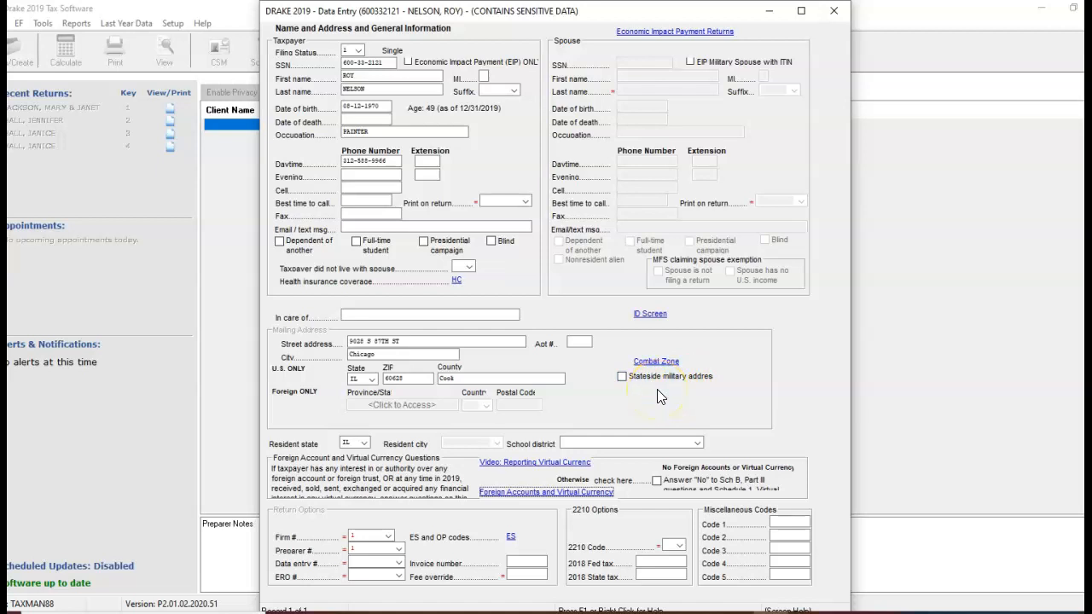
key(Escape)
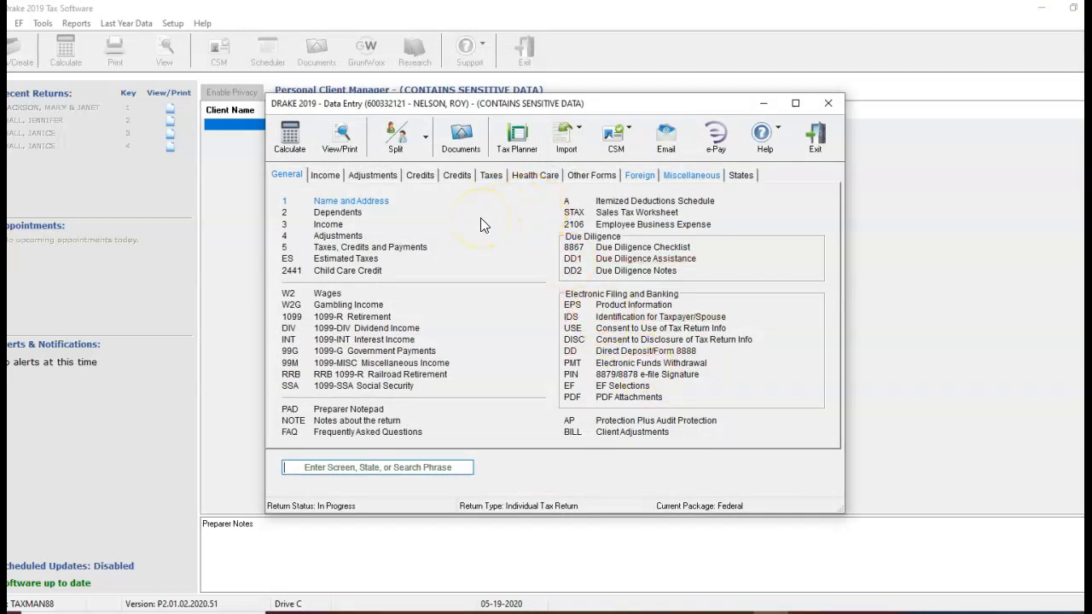
Open a Schedule C for self-employed income, assign it to the taxpayer (T) and enter PAINTER as the business or profession.
click(324, 176)
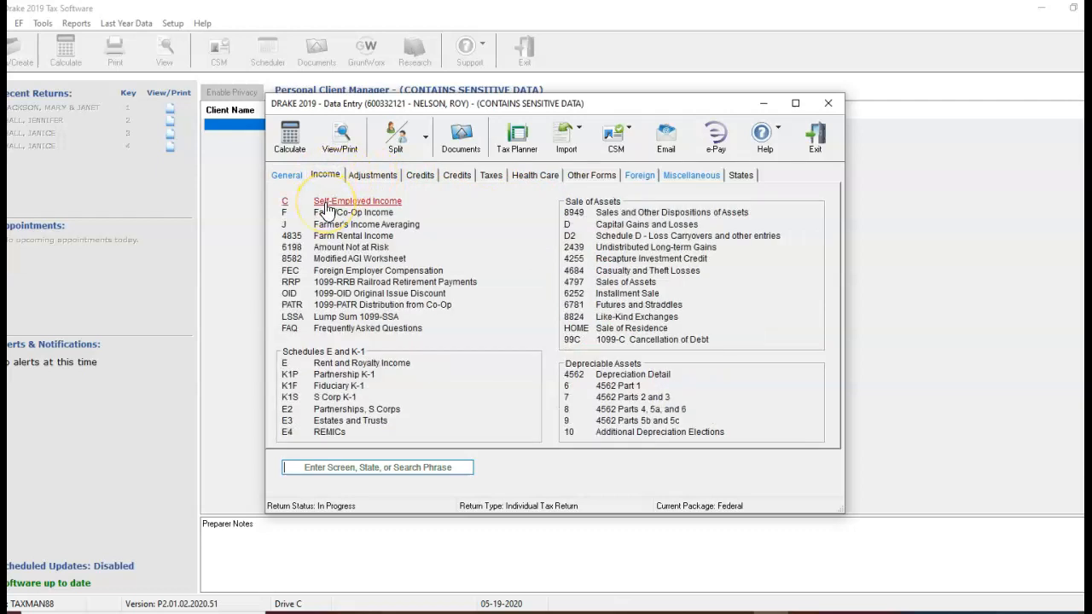
click(327, 204)
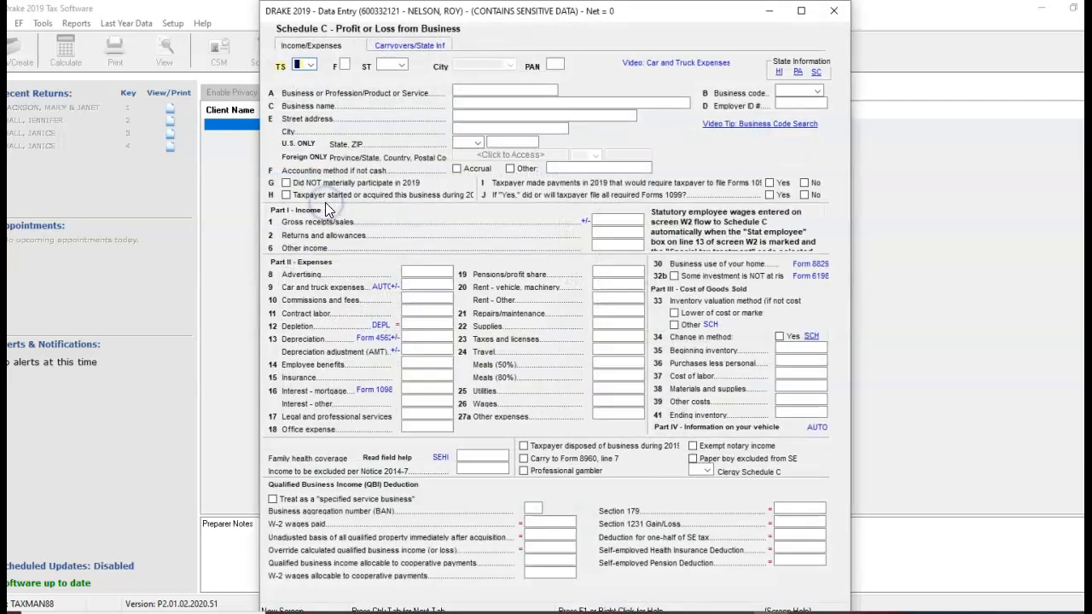
click(305, 73)
click(311, 65)
click(315, 82)
click(496, 94)
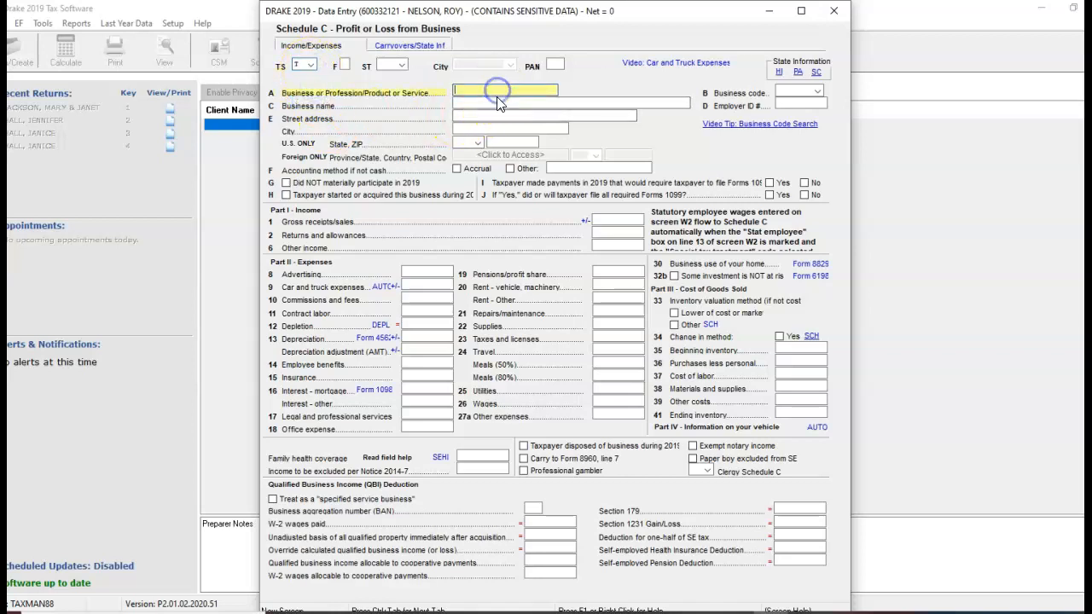
text(PAINTER)
Look up the painter's business code and set it to 238320, Painting & wall covering contractors.
click(817, 92)
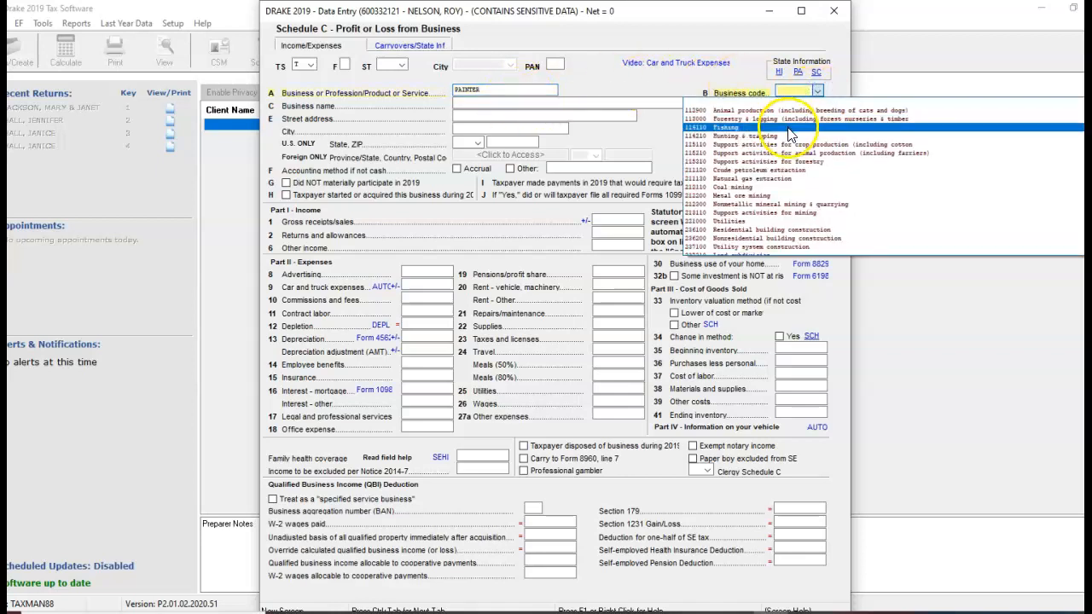
scroll(789, 136, down, 1)
scroll(789, 137, down, 5)
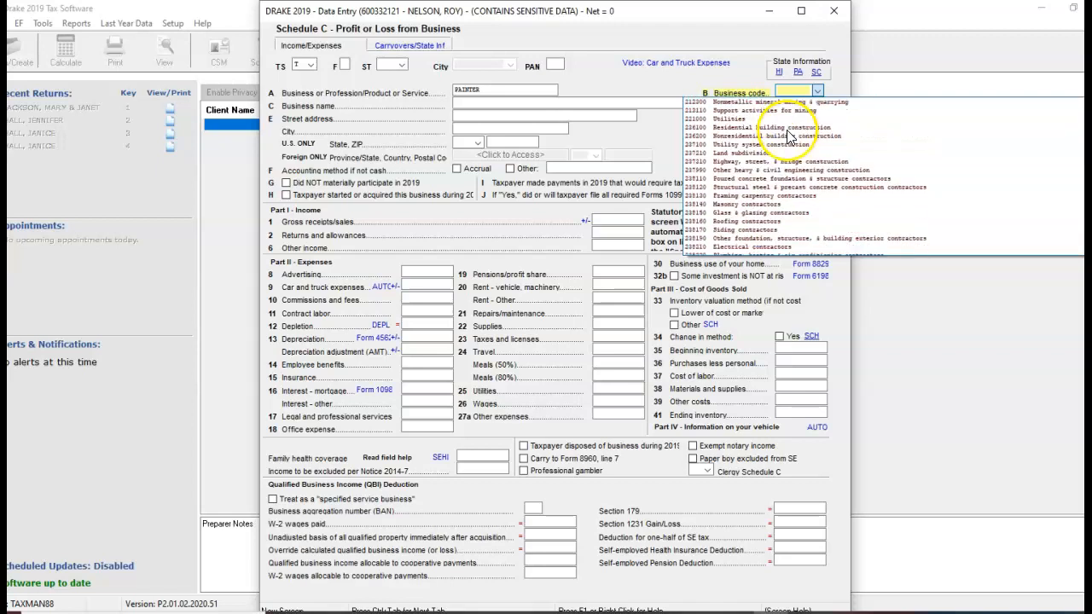
scroll(792, 182, down, 3)
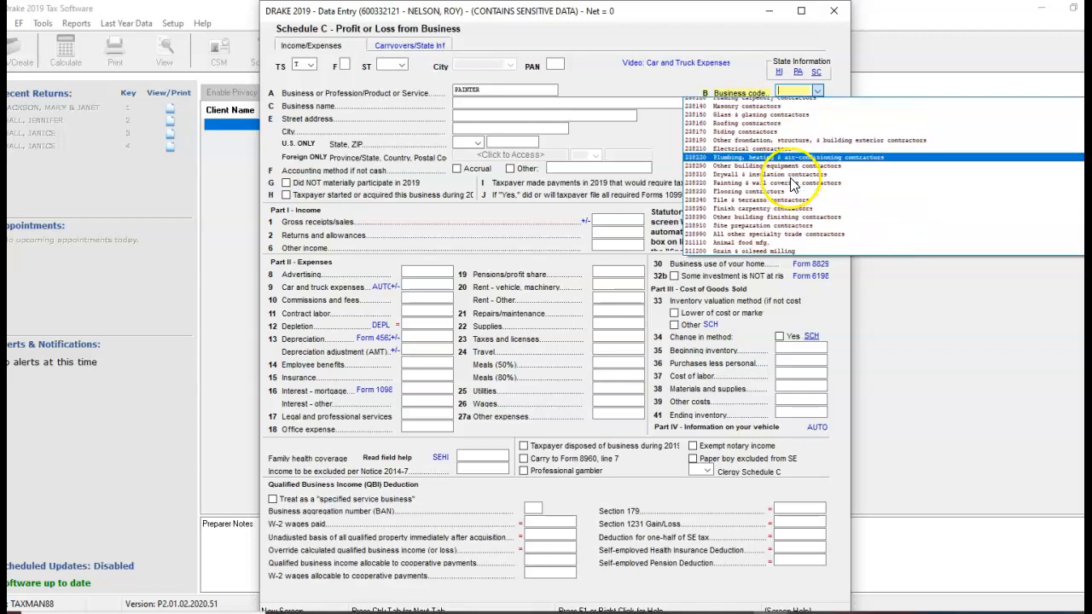
scroll(784, 186, down, 2)
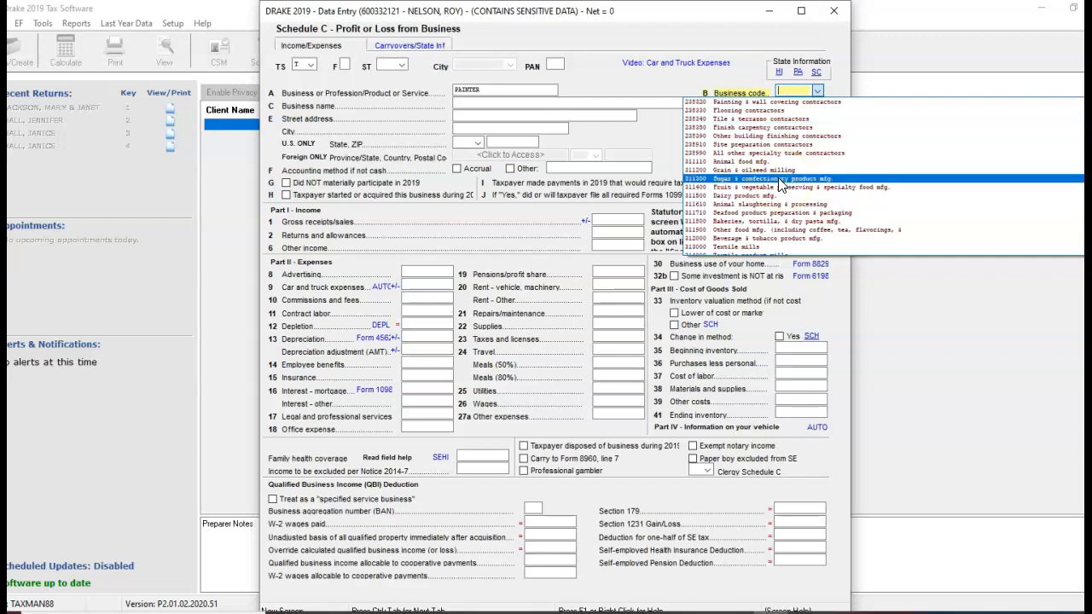
click(770, 183)
text(238110)
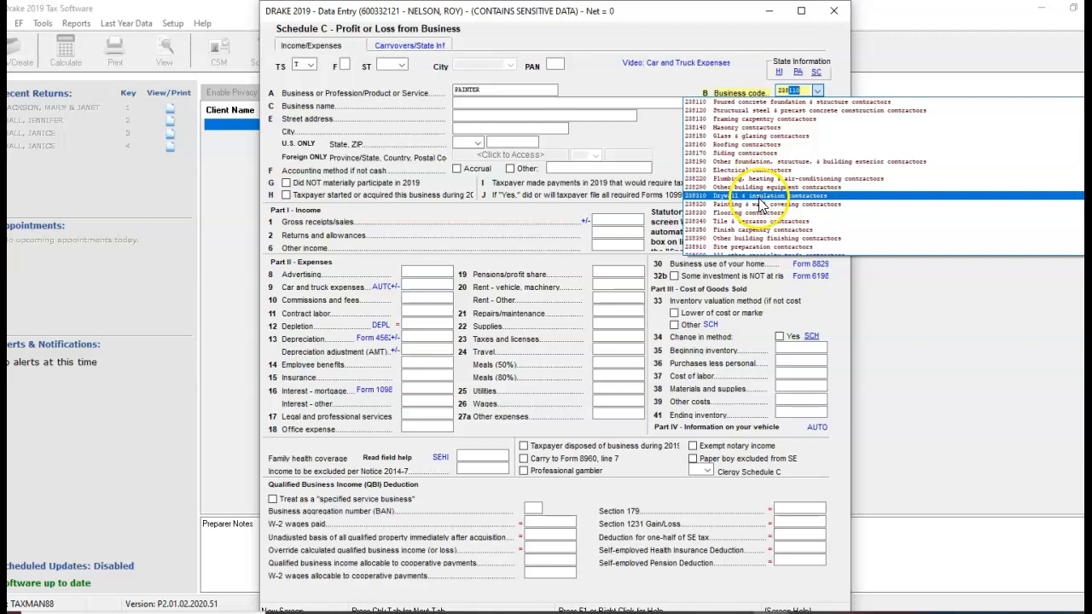
click(756, 204)
click(802, 104)
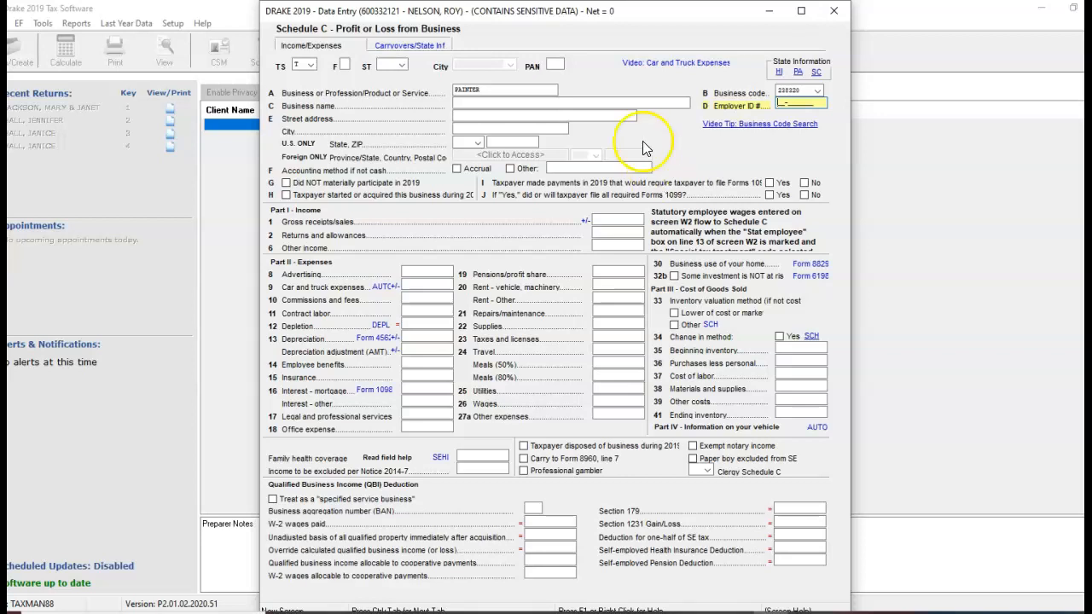
Enter ROY PAINT SHOP EXPRESS as the business name on Schedule C.
click(517, 104)
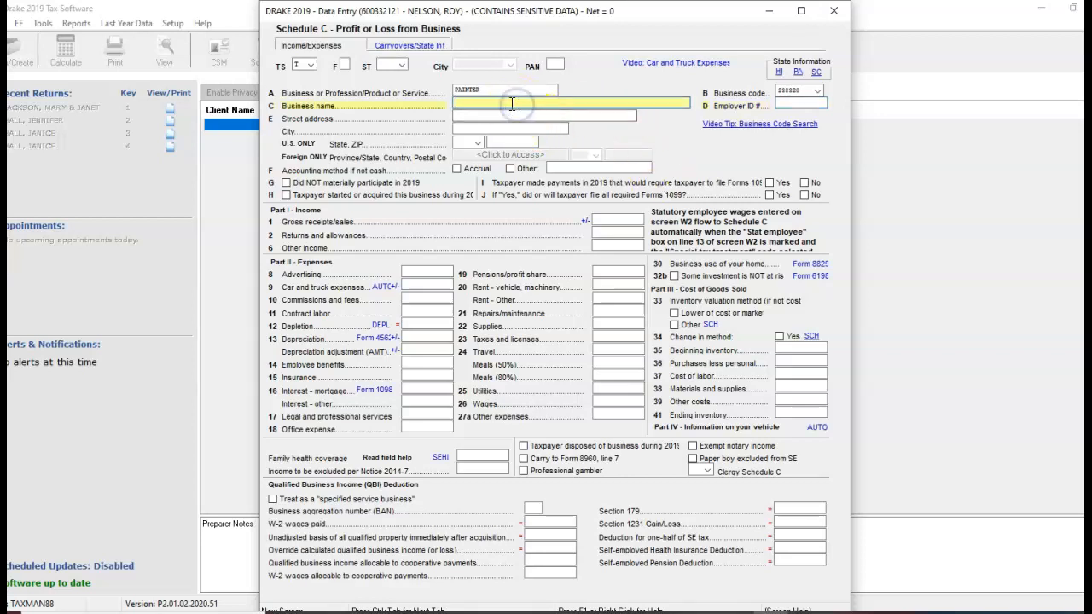
text(ROY PAINT SH)
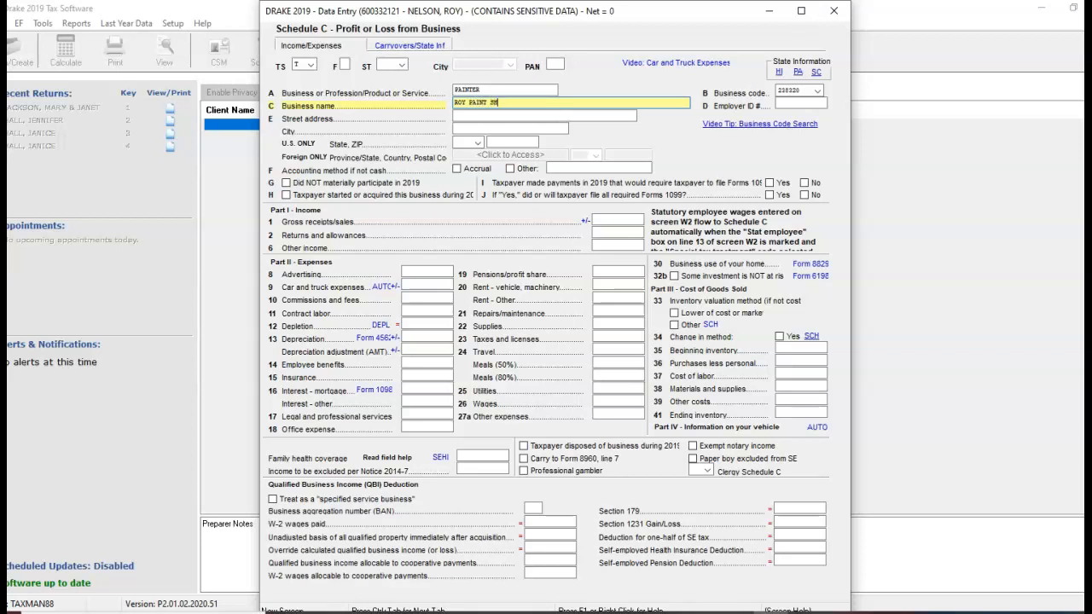
text(OP EXPRESS)
Enter the business's street address and ZIP code on Schedule C, letting the ZIP code fill in city and state.
click(503, 115)
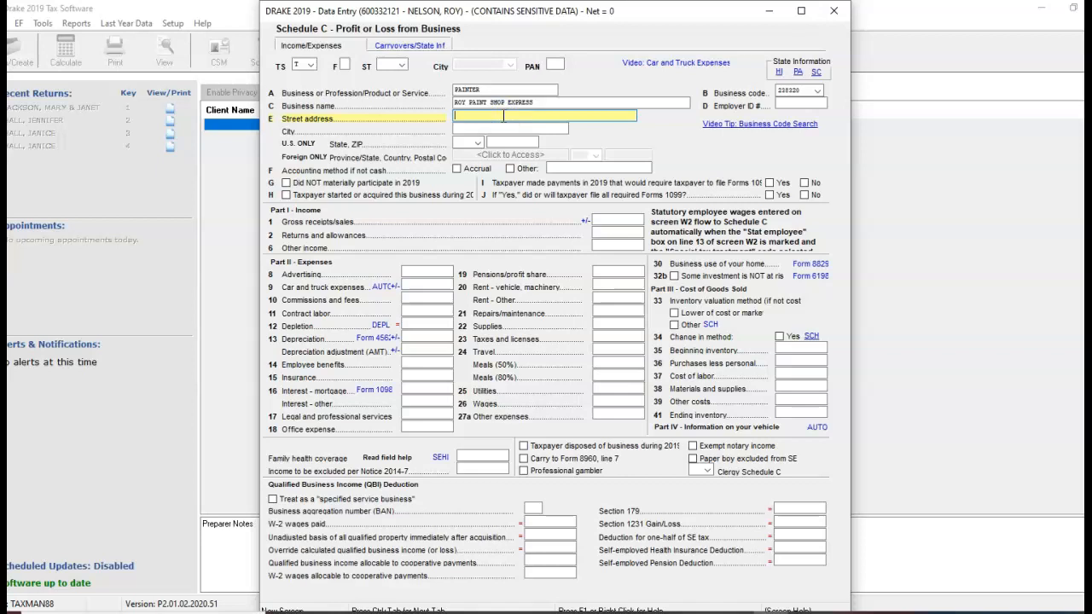
key(Return)
text(60620-)
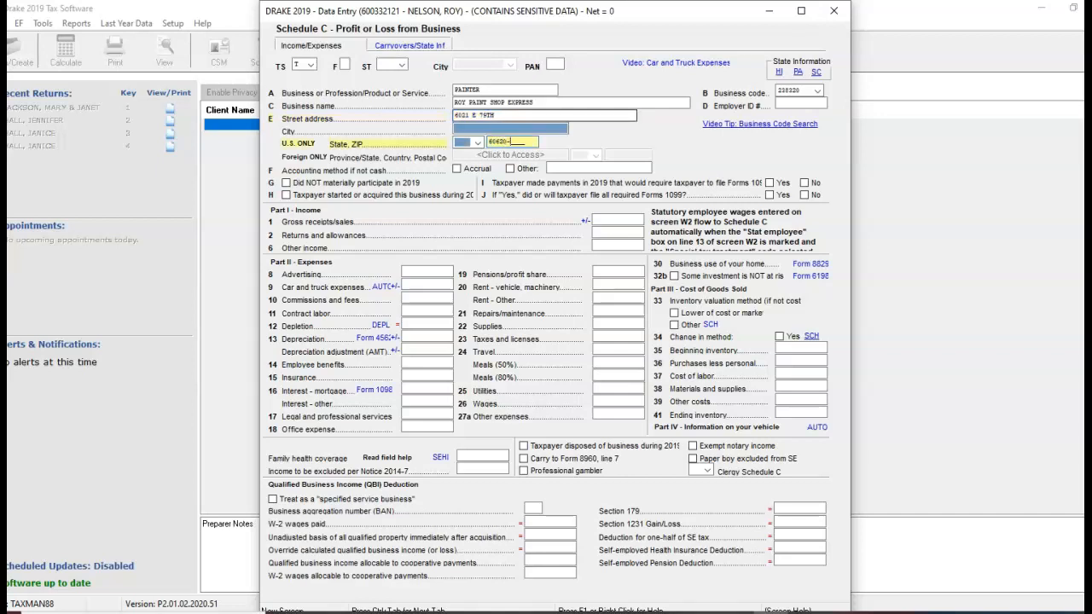
key(Return)
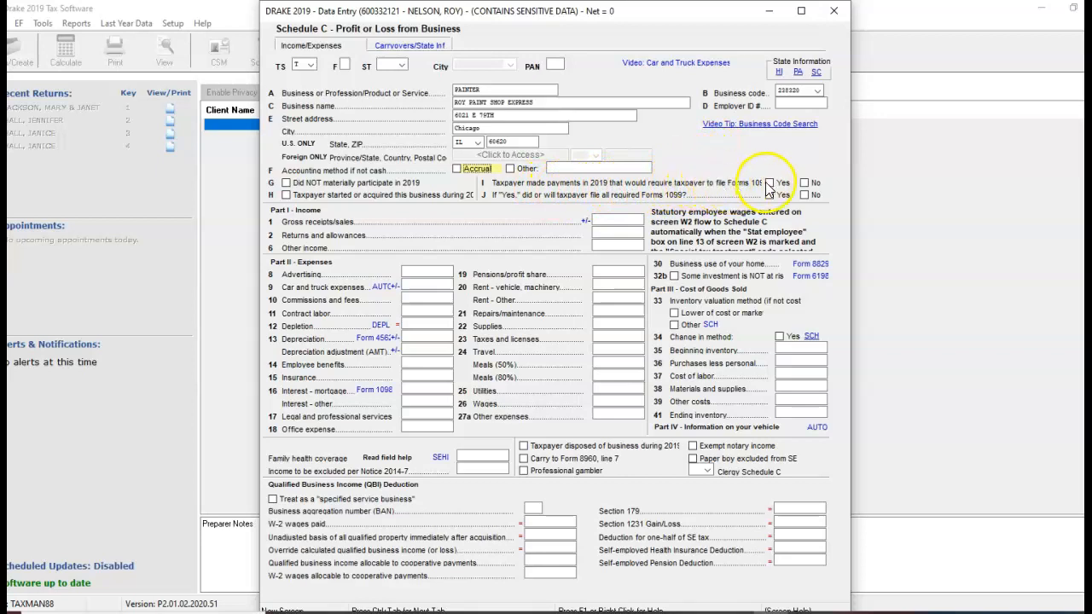
Answer No to having made payments that require Forms 1099, and enter gross receipts of 29379.
click(804, 183)
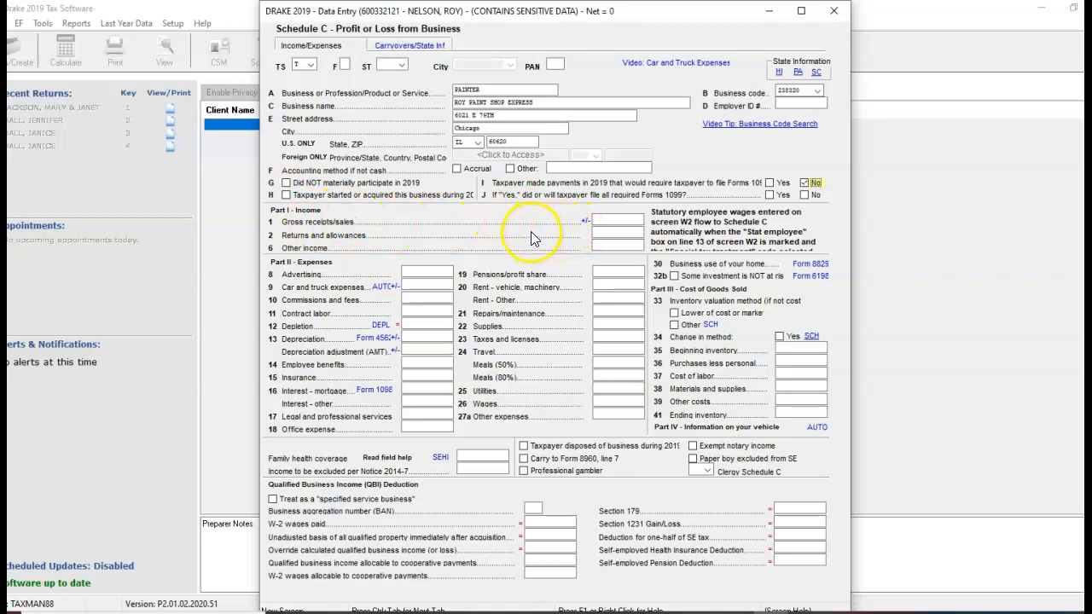
click(609, 219)
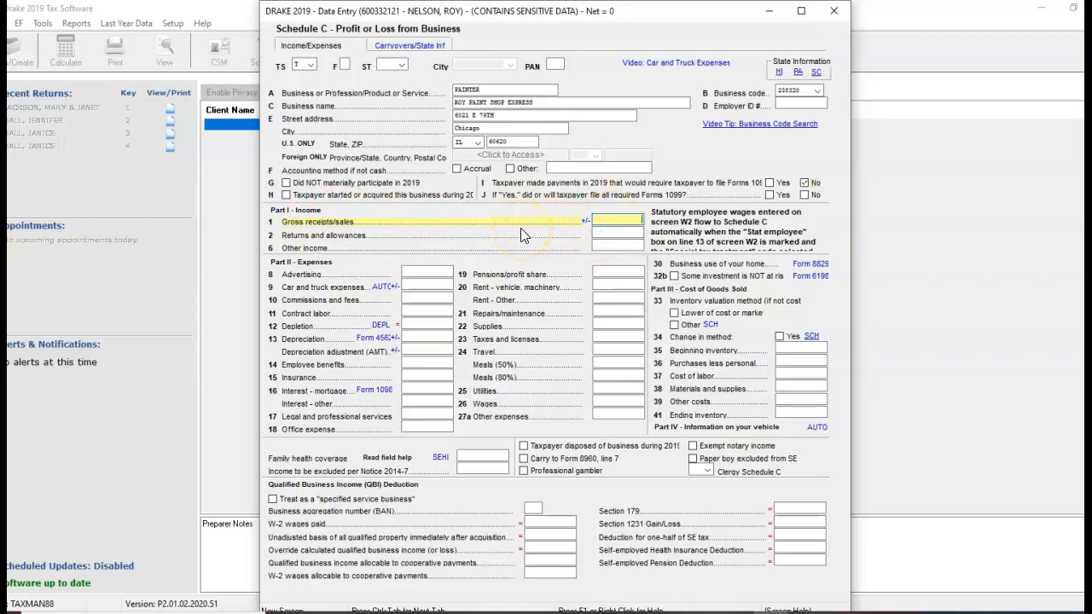
text(28)
text(379)
key(Return)
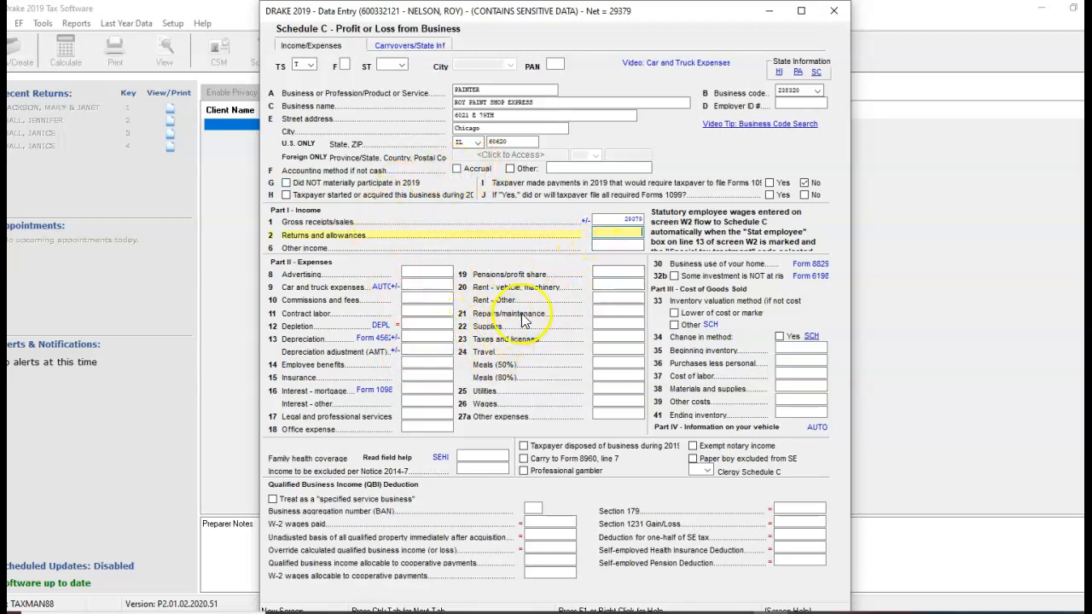
Enter 12800 as the Rent - Other expense in Part II of Schedule C.
click(601, 298)
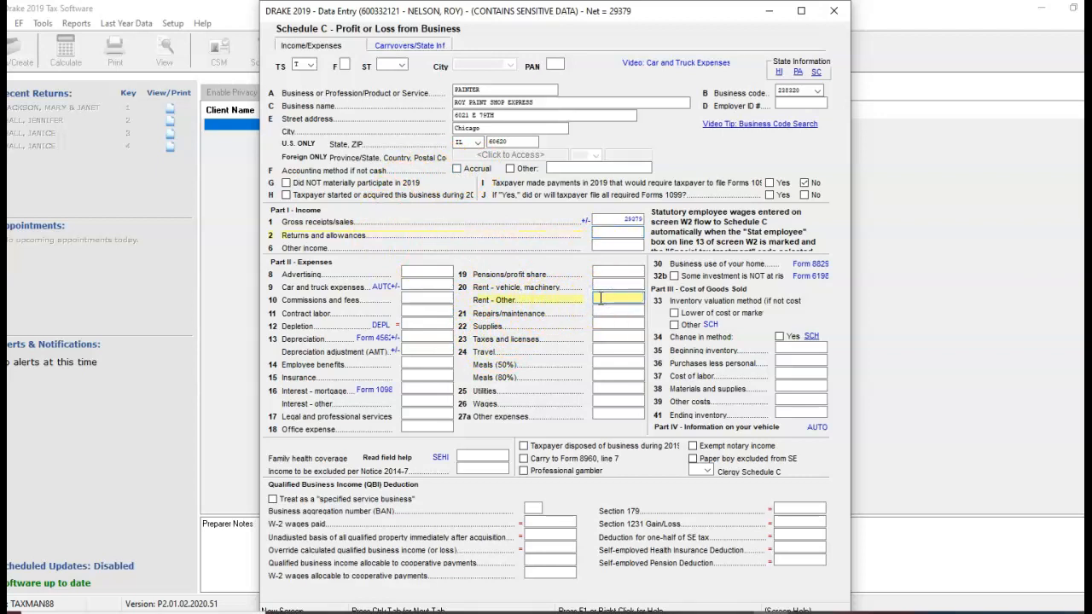
text(12800)
click(601, 324)
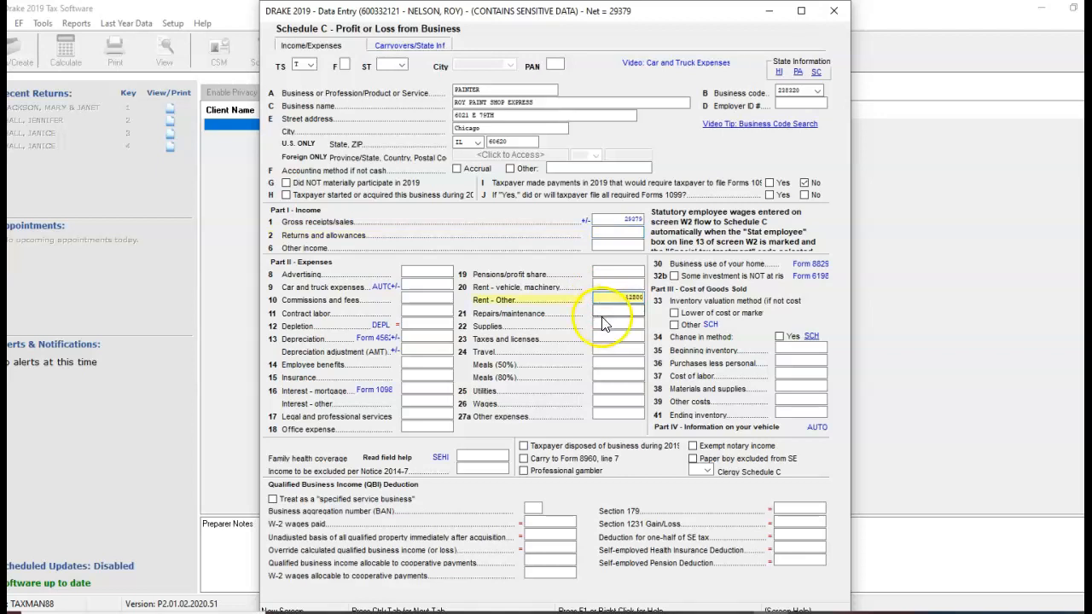
click(602, 337)
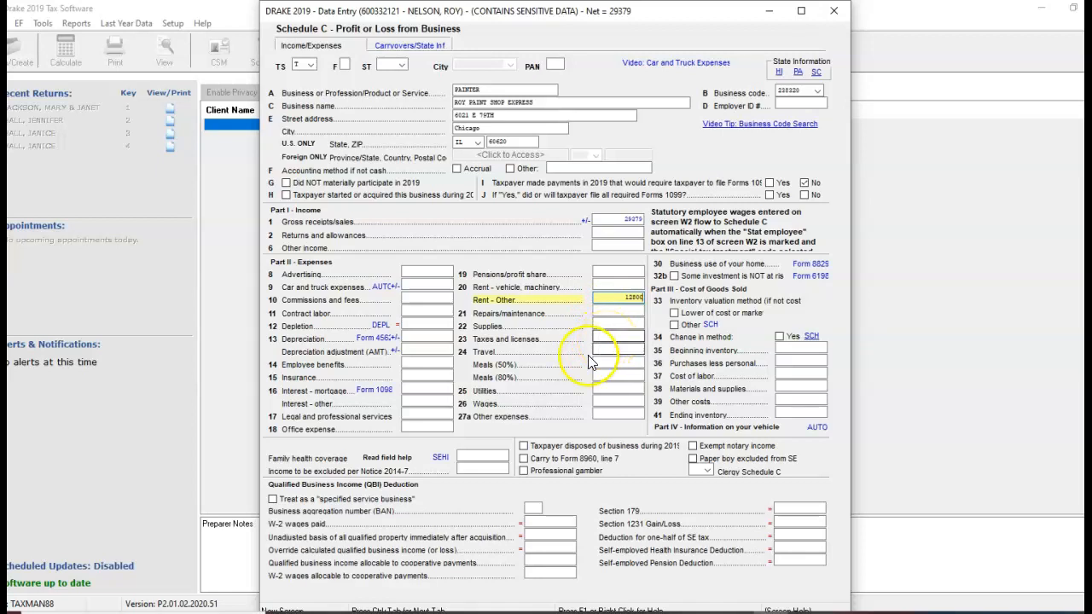
Open the detail worksheet for line 27a Other expenses and list PAINT with an amount of 49279.
click(616, 413)
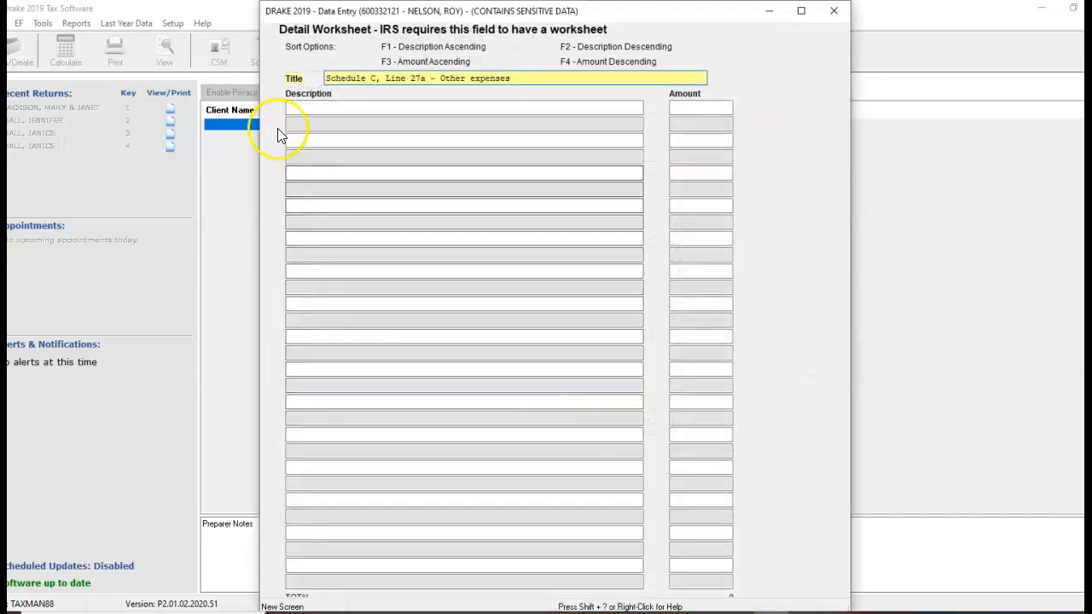
click(305, 109)
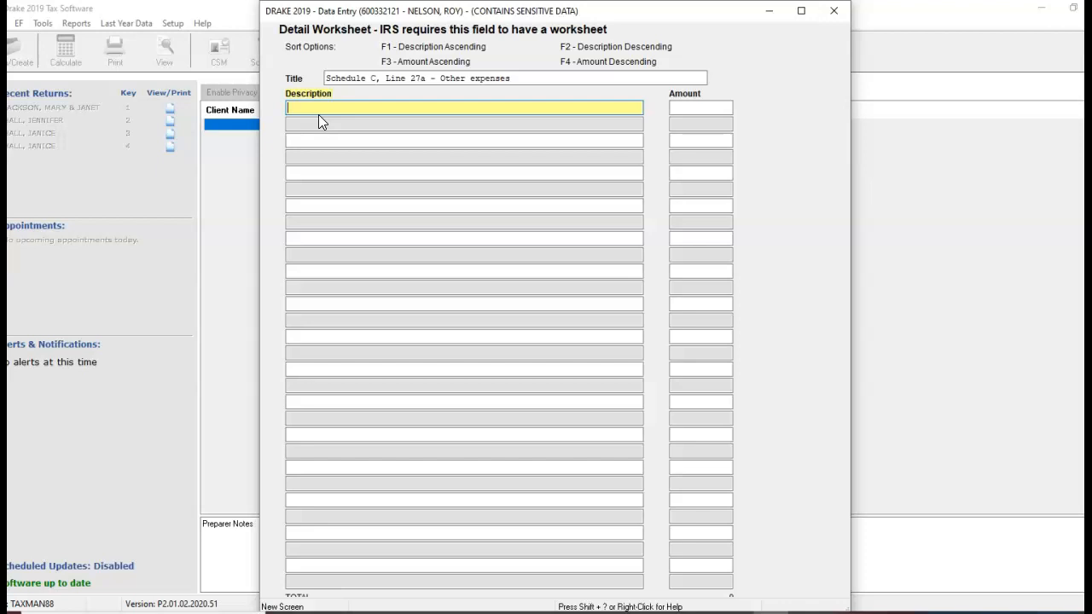
text(PAINT)
key(Tab)
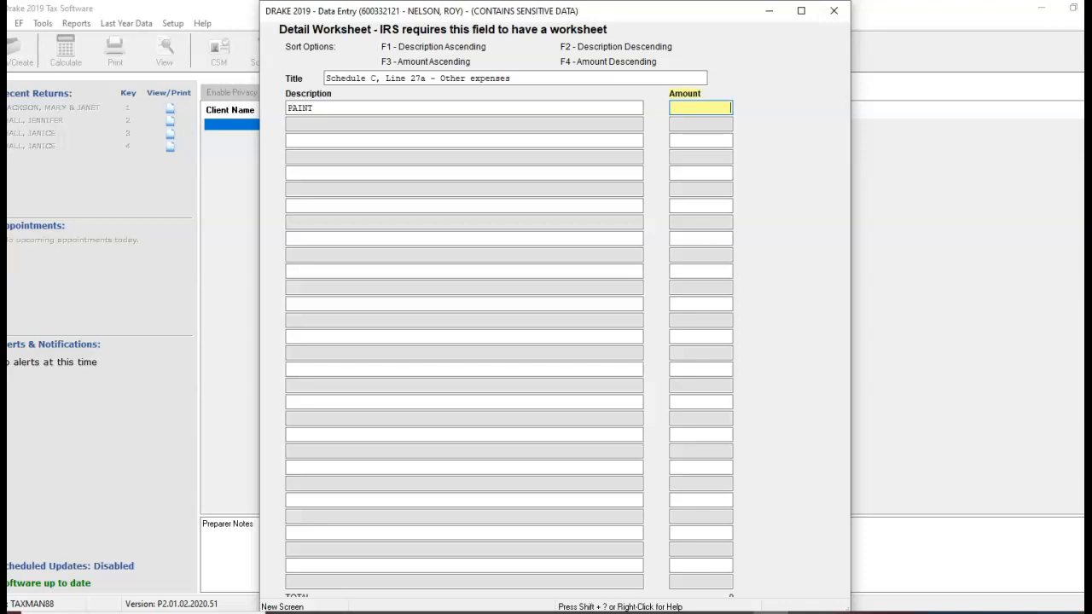
text(49279)
Add BRUSHES for 1097 and TAPE for 397 to the other expenses worksheet.
click(297, 138)
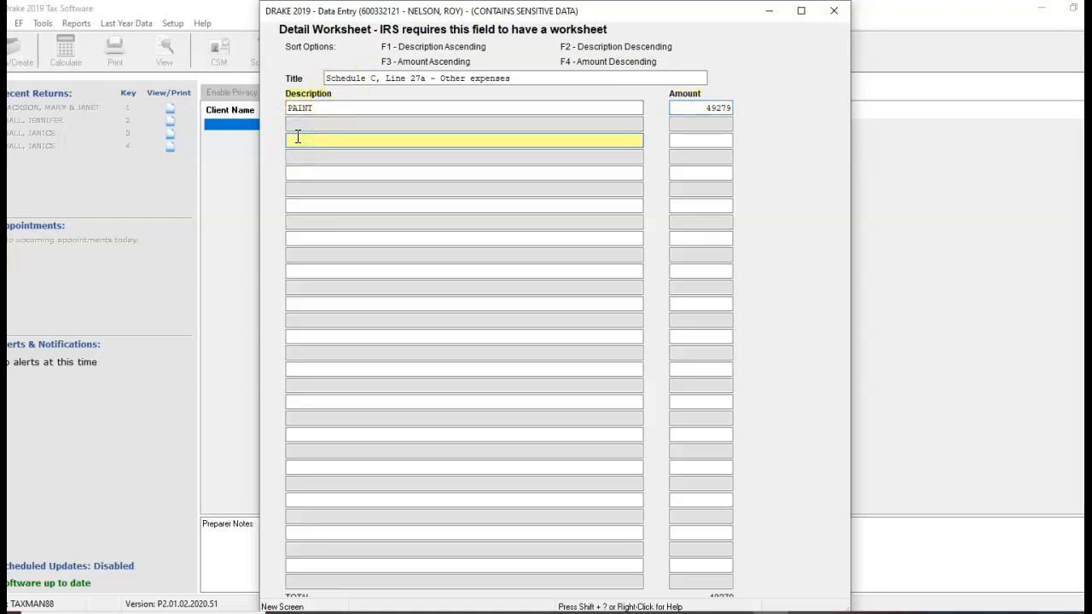
text(BRUSHES)
click(715, 140)
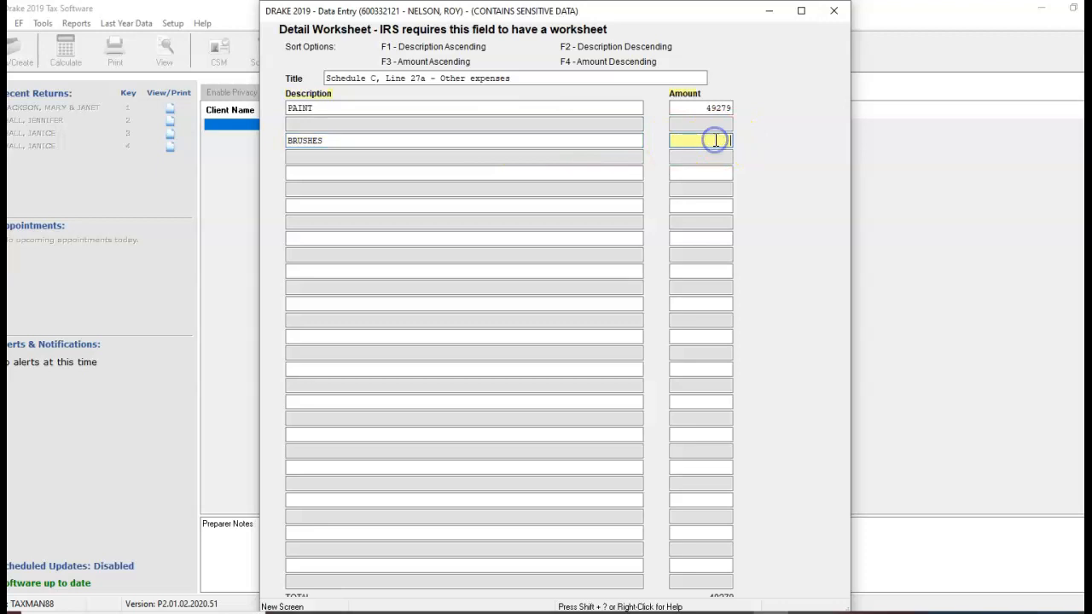
text(1097)
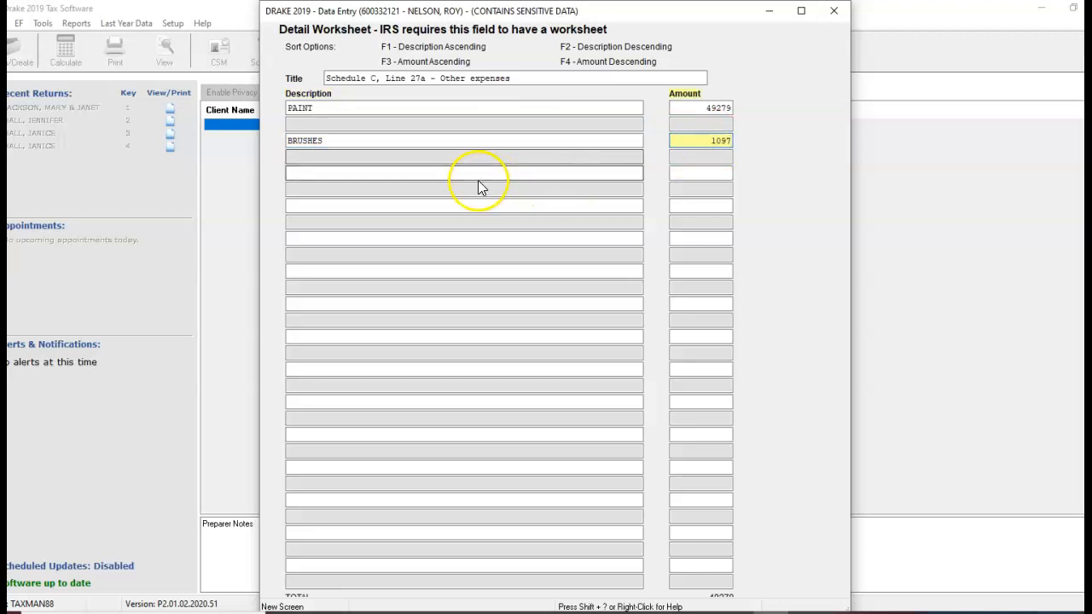
click(407, 174)
text(TP)
text(APE)
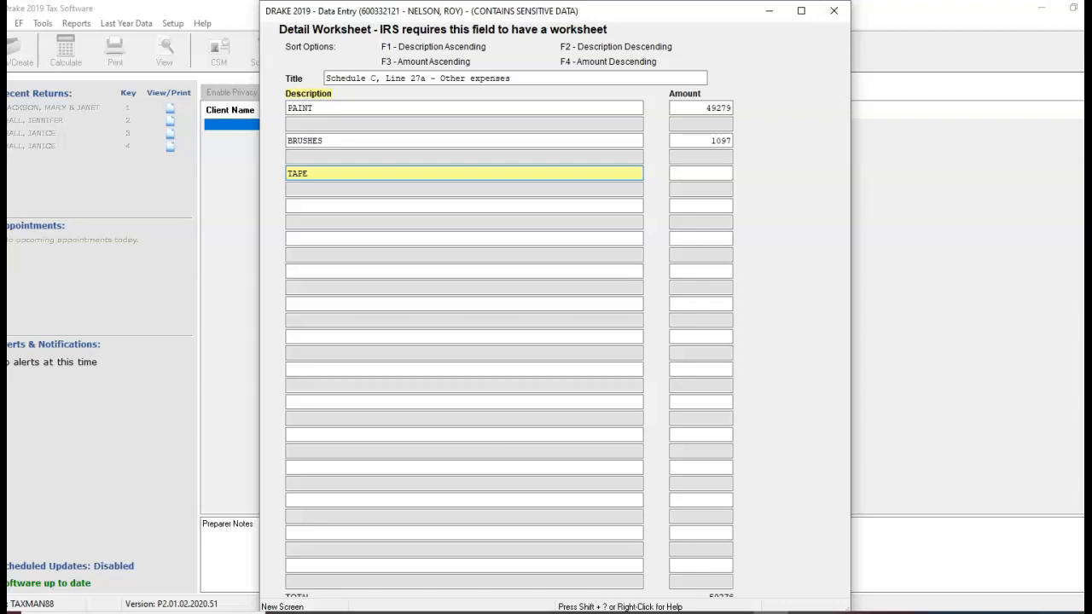
key(Tab)
text(397)
Add DROP CLOTHES with an amount of 763 to the other expenses worksheet.
click(366, 205)
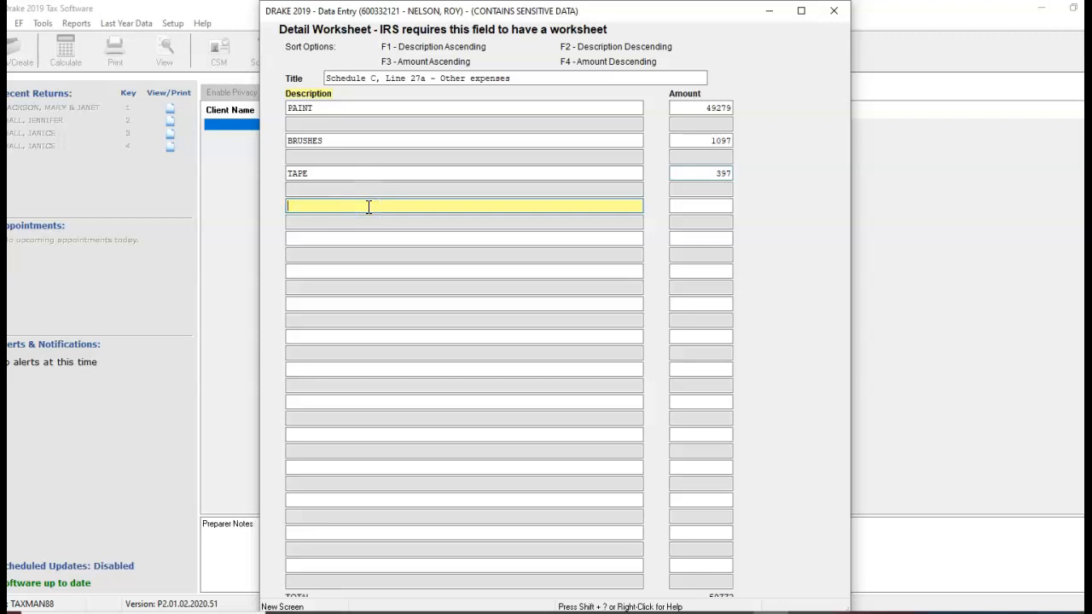
text(DRF)
text(OP COL)
key(BackSpace)
key(BackSpace)
text(LOTHES)
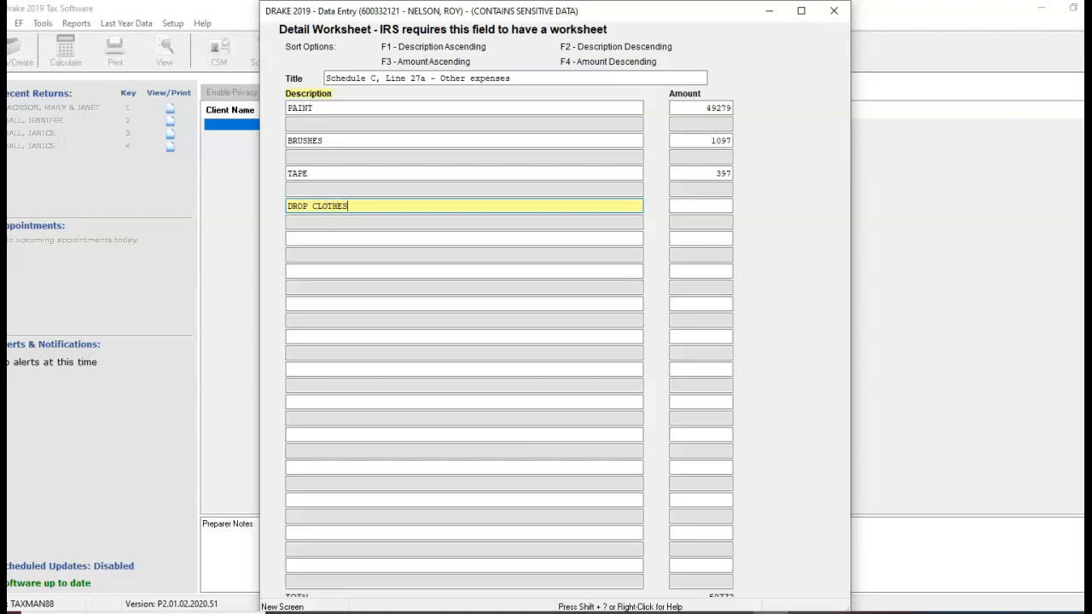
key(Tab)
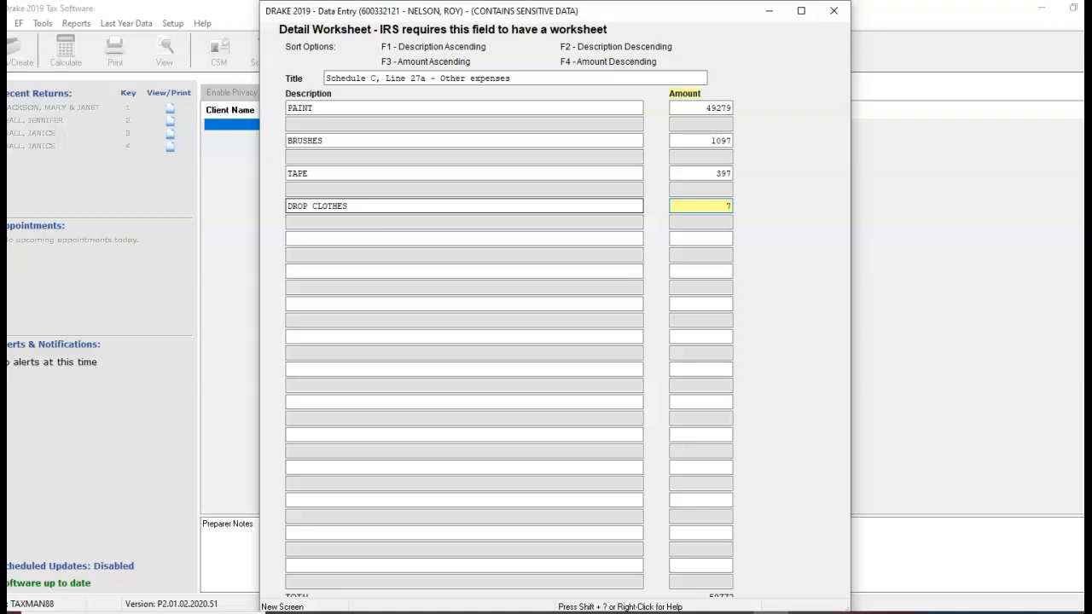
text(763)
Add SCRAPER with an amount of 290 to the other expenses worksheet.
click(290, 237)
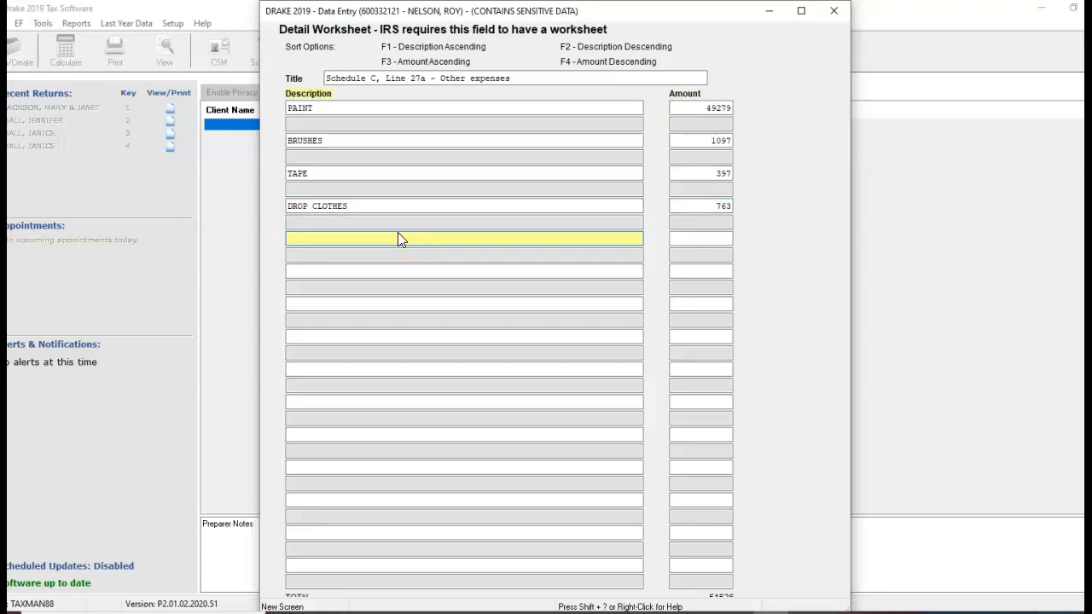
text(SCRAPER)
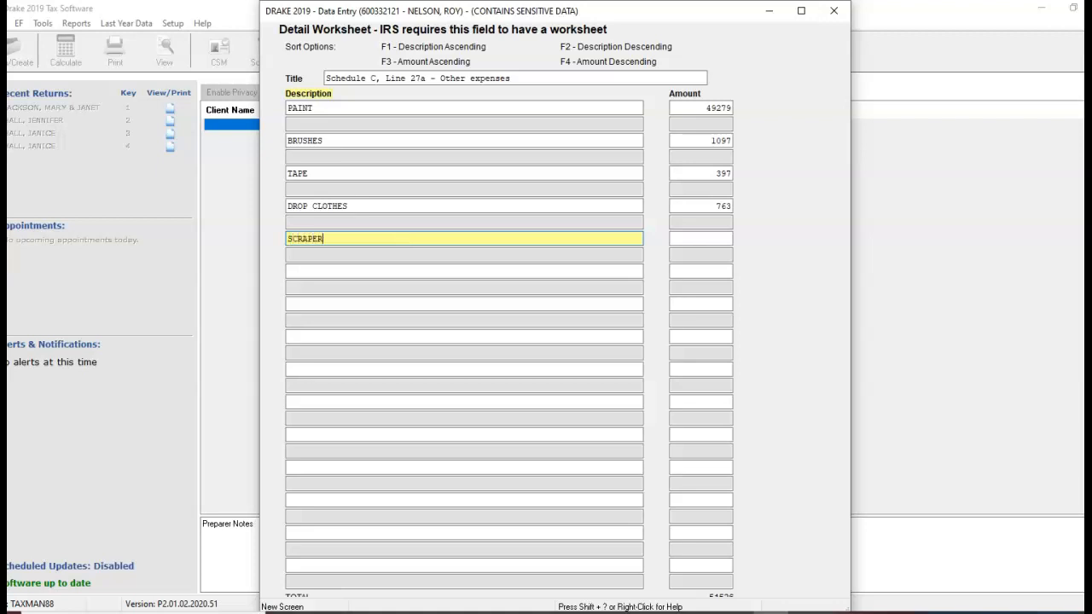
click(701, 238)
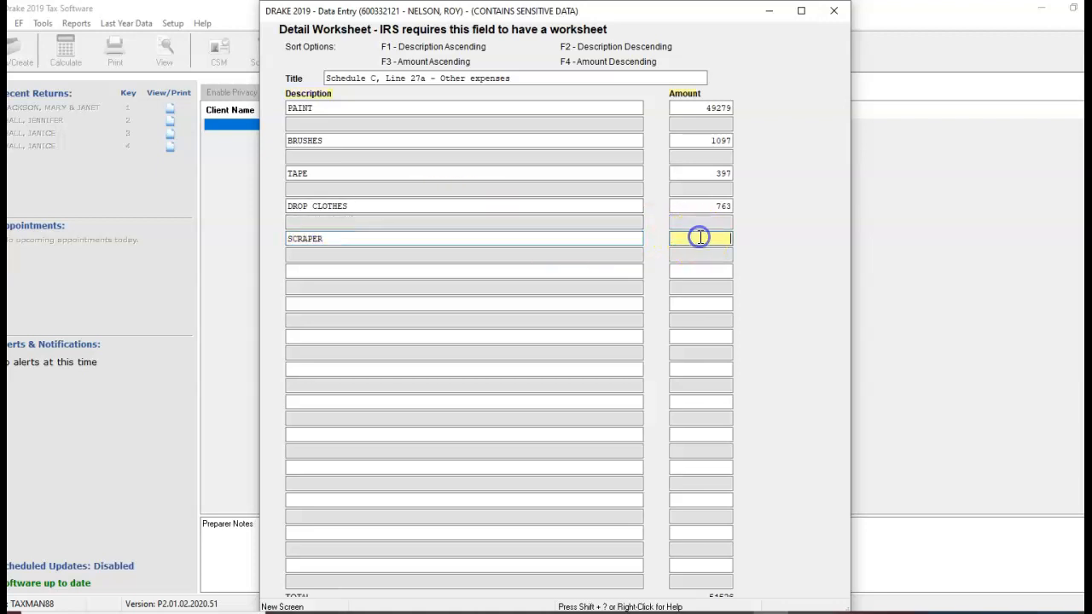
text(290)
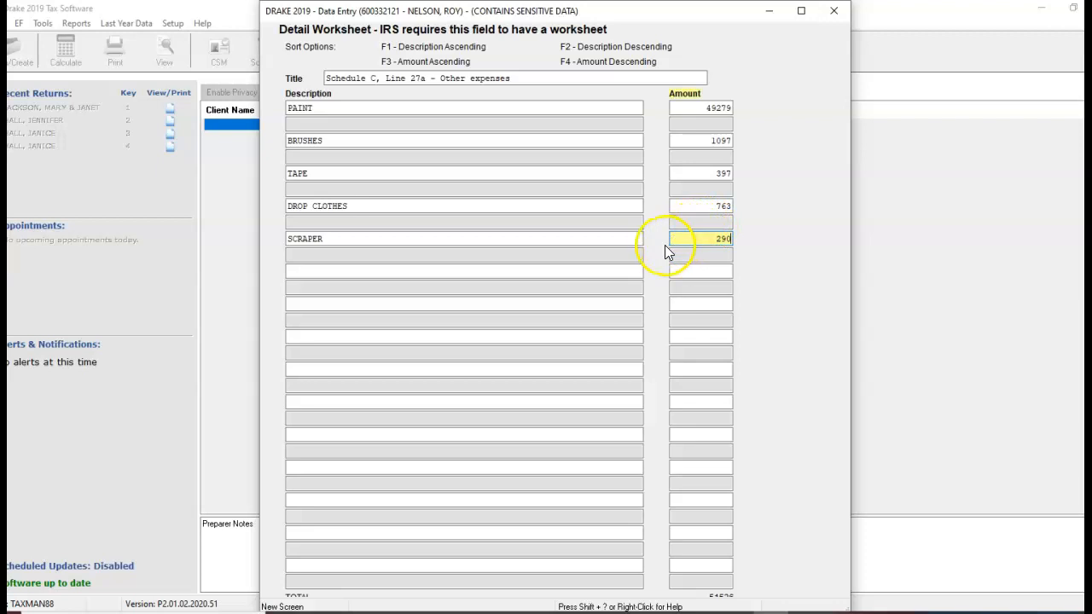
Close the worksheet and Schedule C, and display the General screens of the data entry menu.
key(Escape)
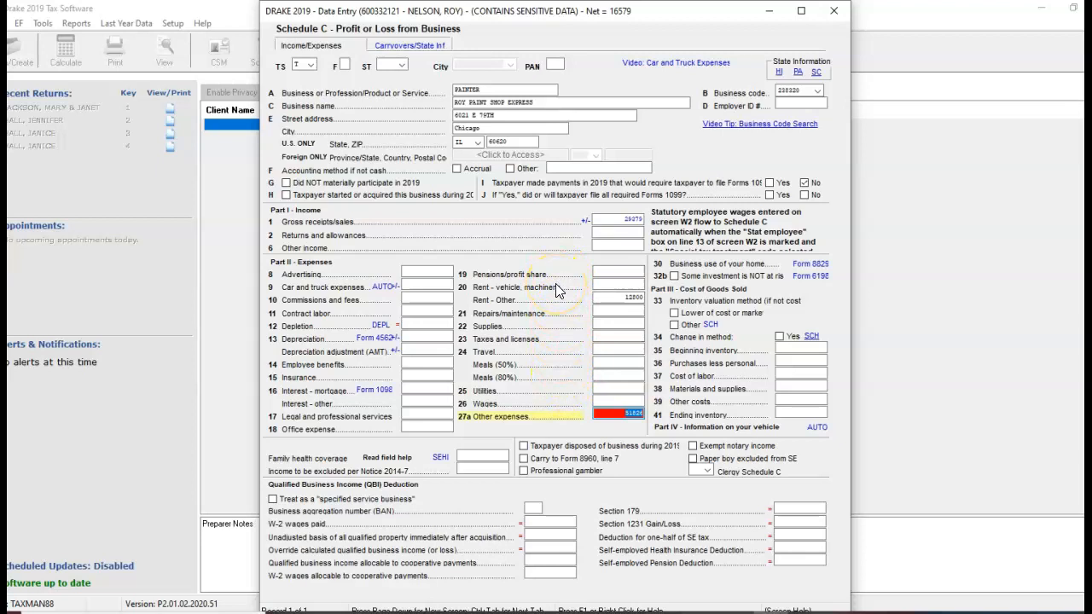
key(Escape)
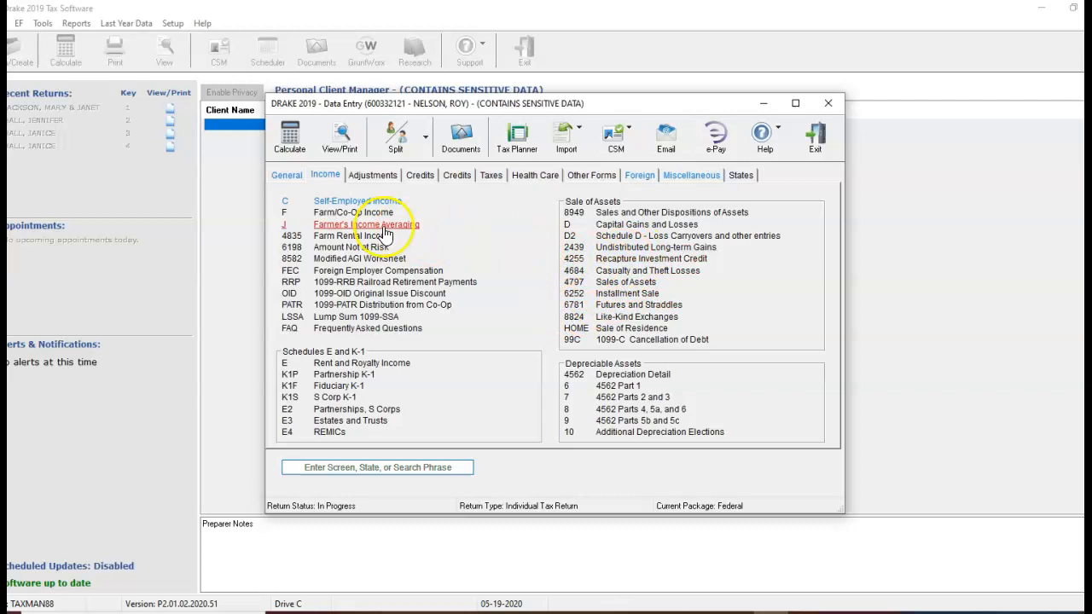
click(289, 175)
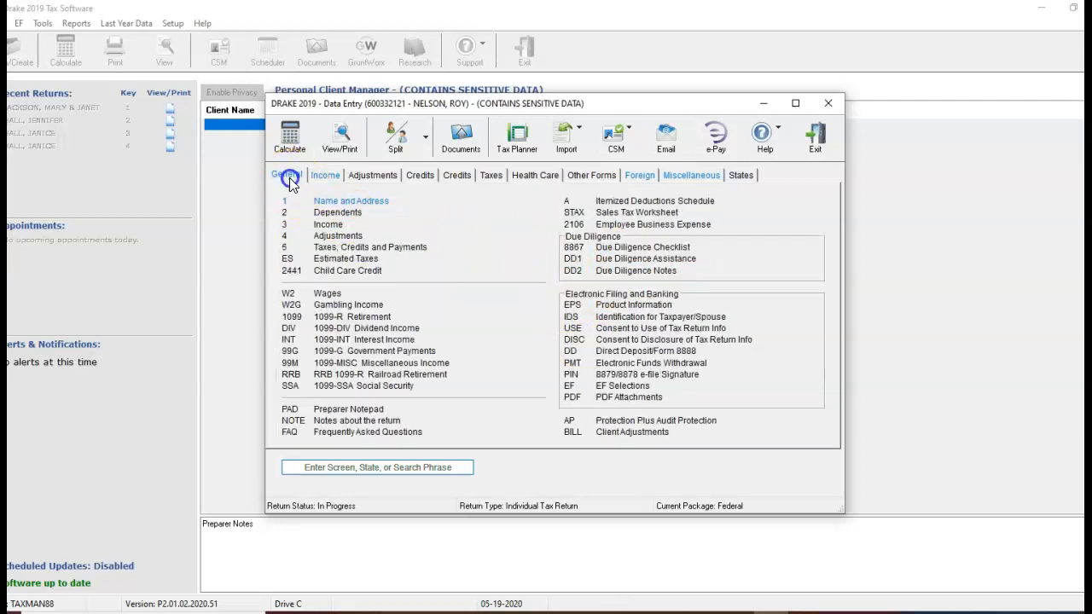
On the 8879/8878 e-file signature screen, set the PIN signature date to 05-19-2020 and enter the ERO's PIN signature, leaving the Identity Protection PIN blank.
click(676, 373)
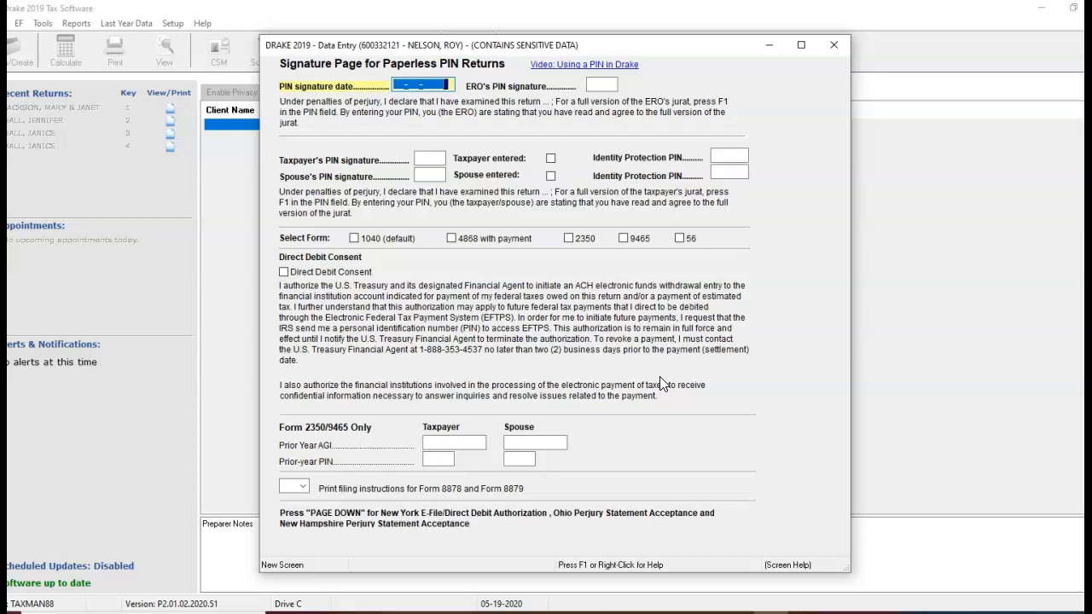
text(05-19-2020)
key(Tab)
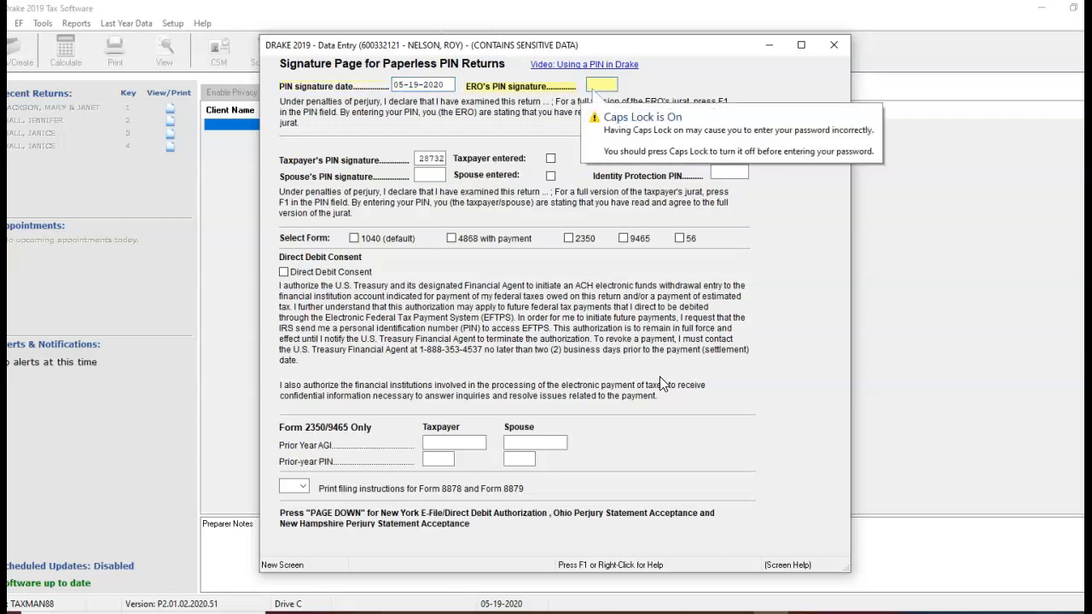
text(12345)
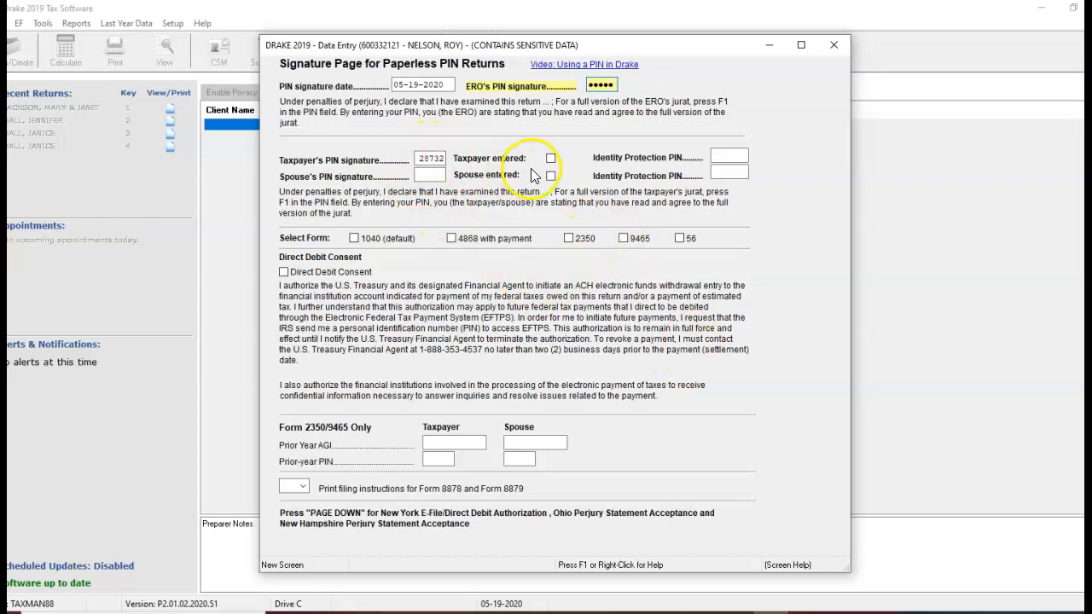
click(723, 155)
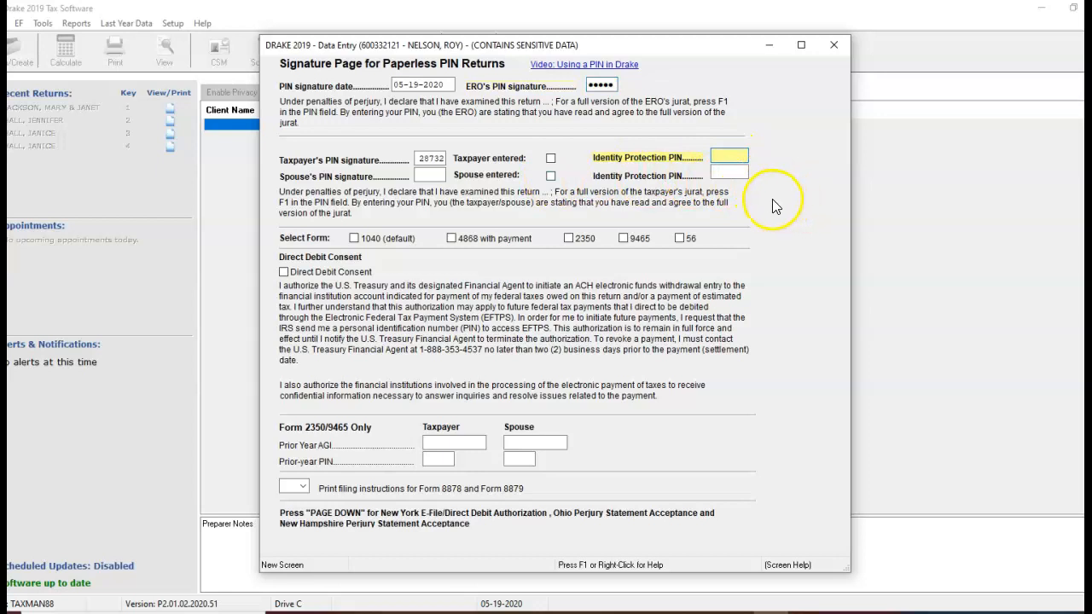
key(Escape)
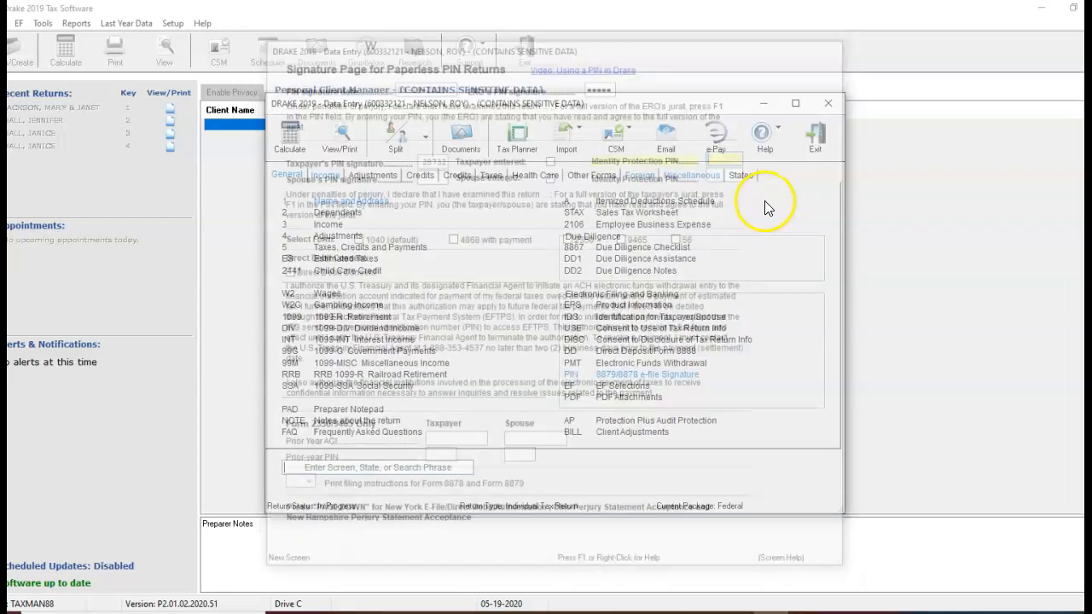
Date the taxpayer's Consent to Disclosure of Tax Return Information 05-19-2020 and close that screen.
click(716, 340)
click(587, 441)
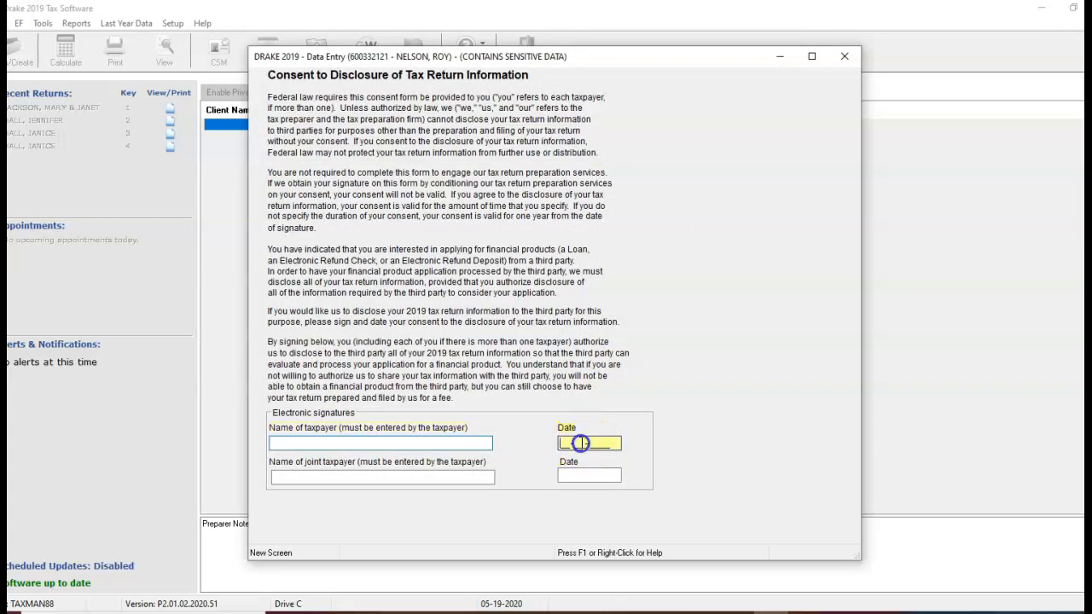
text(05-19-2020)
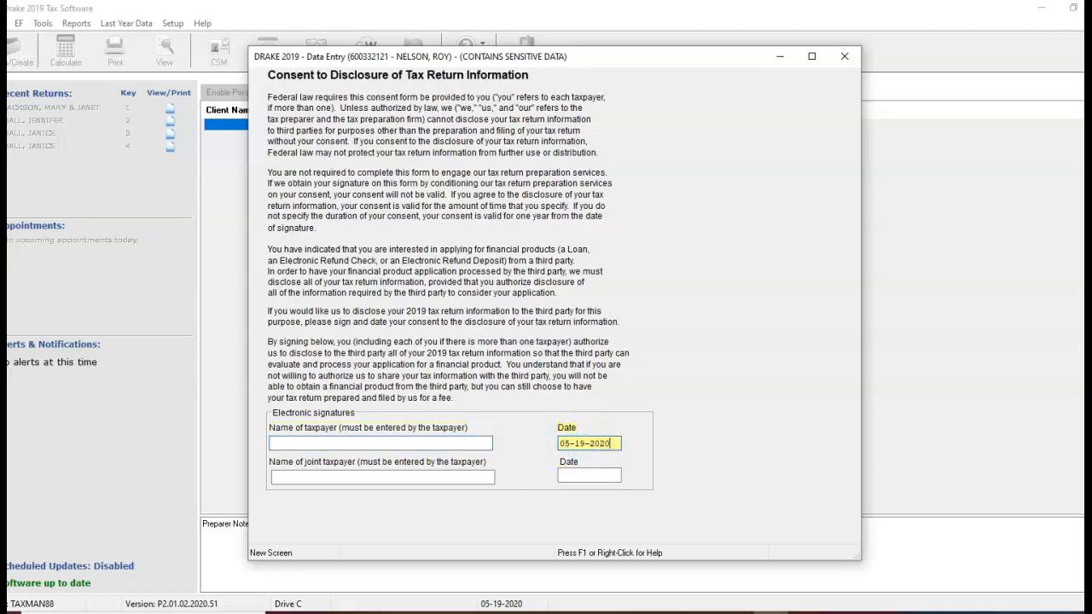
key(Escape)
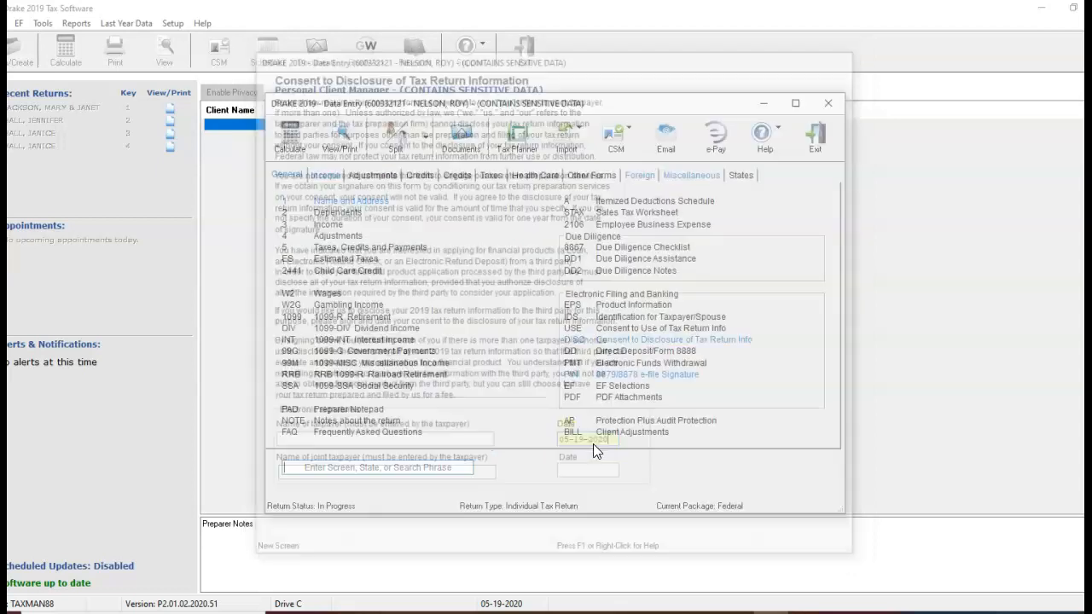
Date the taxpayer's Consent to Use of Tax Return Information 05-19-2020 and close that screen.
click(686, 333)
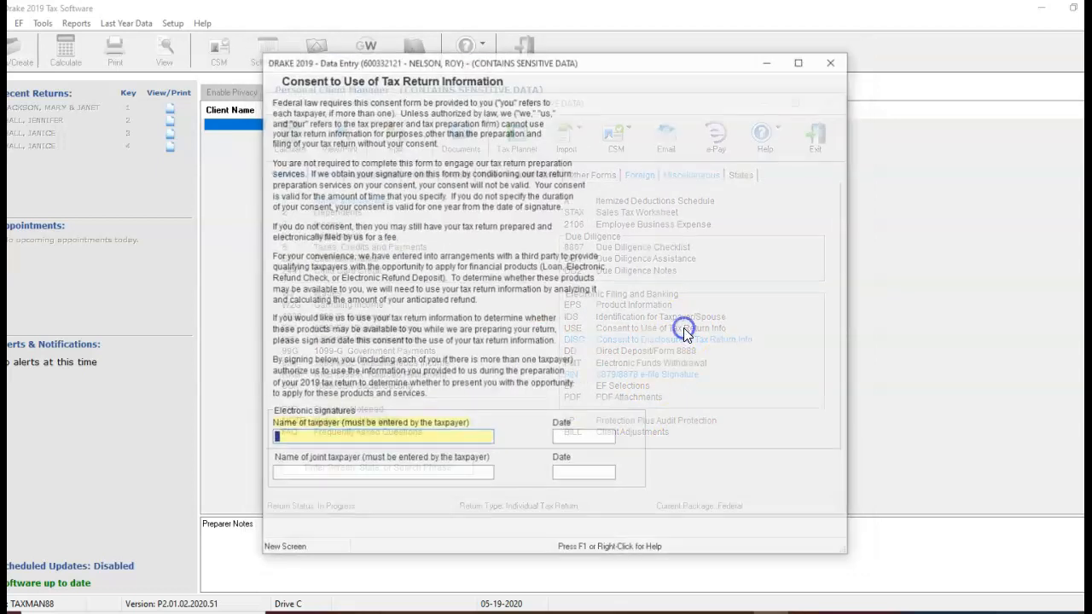
click(588, 437)
text(05192020)
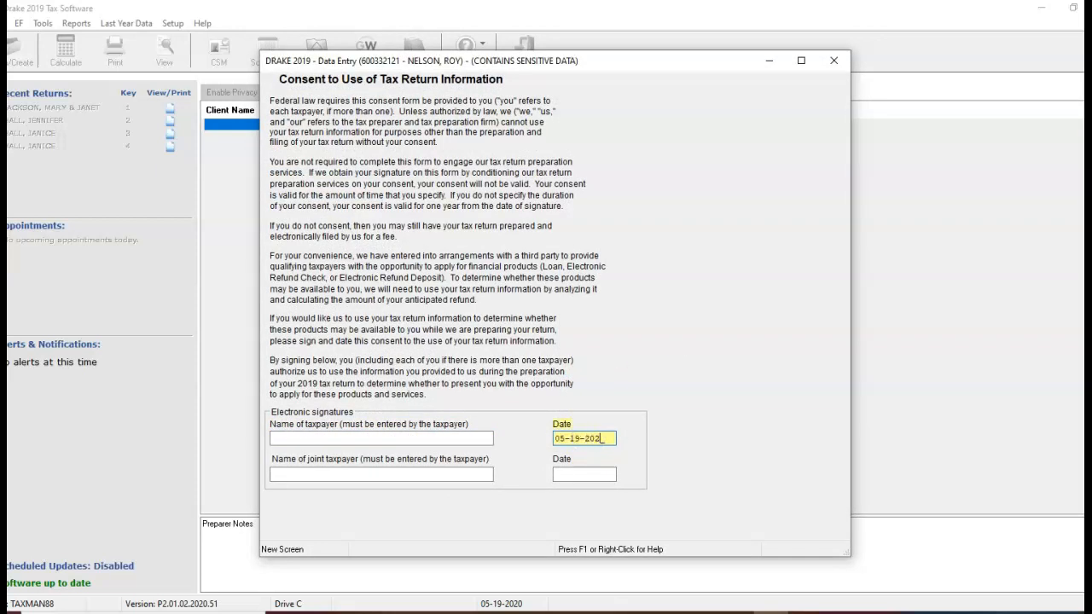
key(Escape)
On the taxpayer identification screen, set the taxpayer's ID type to 1 and enter the driver's license number.
click(657, 316)
click(343, 177)
click(369, 195)
click(379, 194)
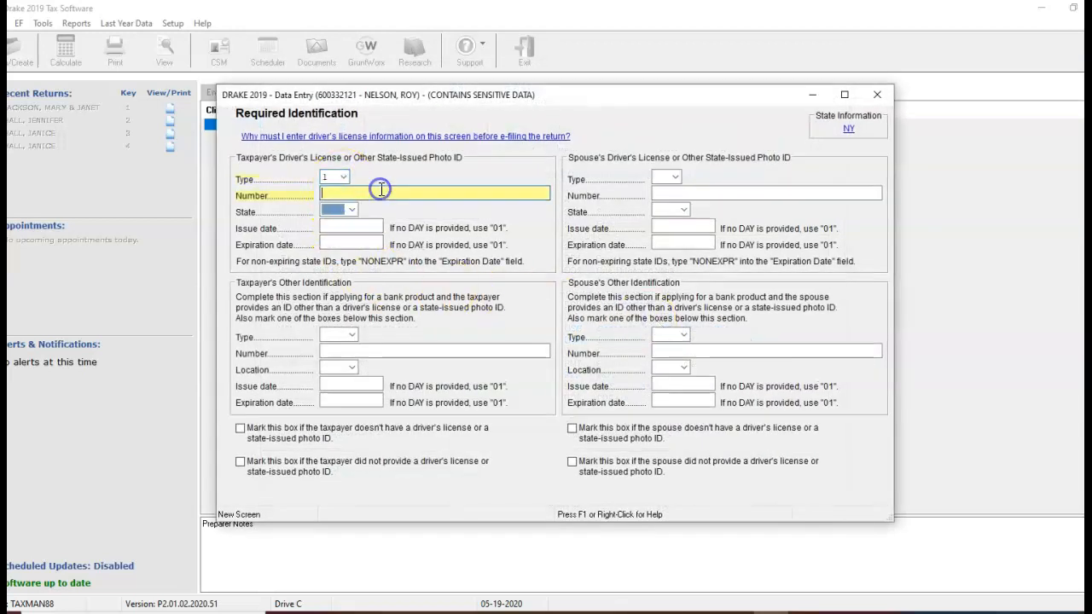
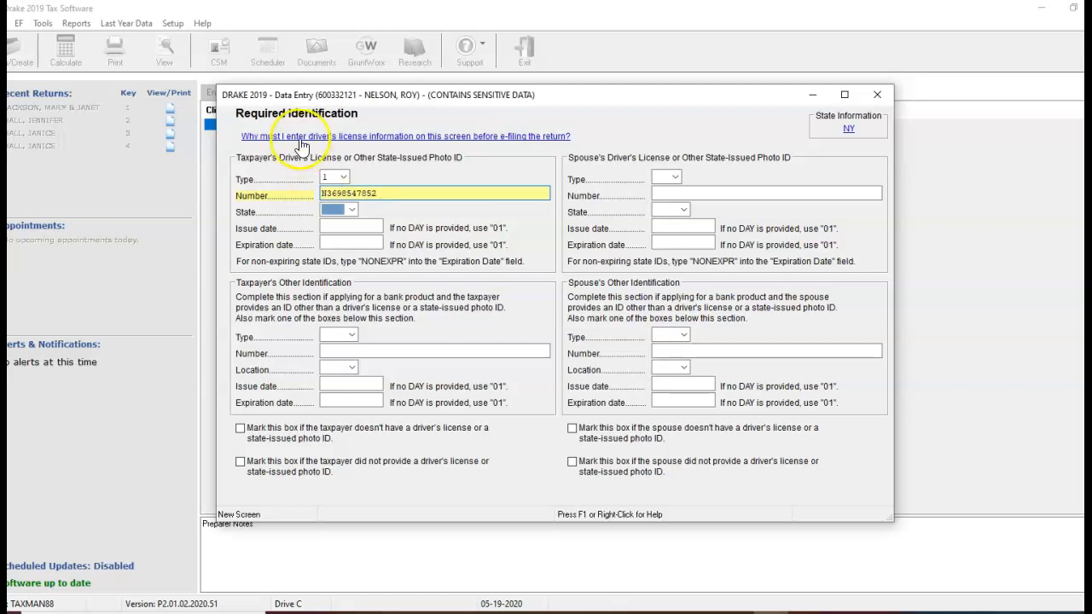
Set the license's state to IL and issue date to 05-15-2017, fill in its expiration date, and close the identification screen.
click(352, 210)
scroll(355, 222, down, 2)
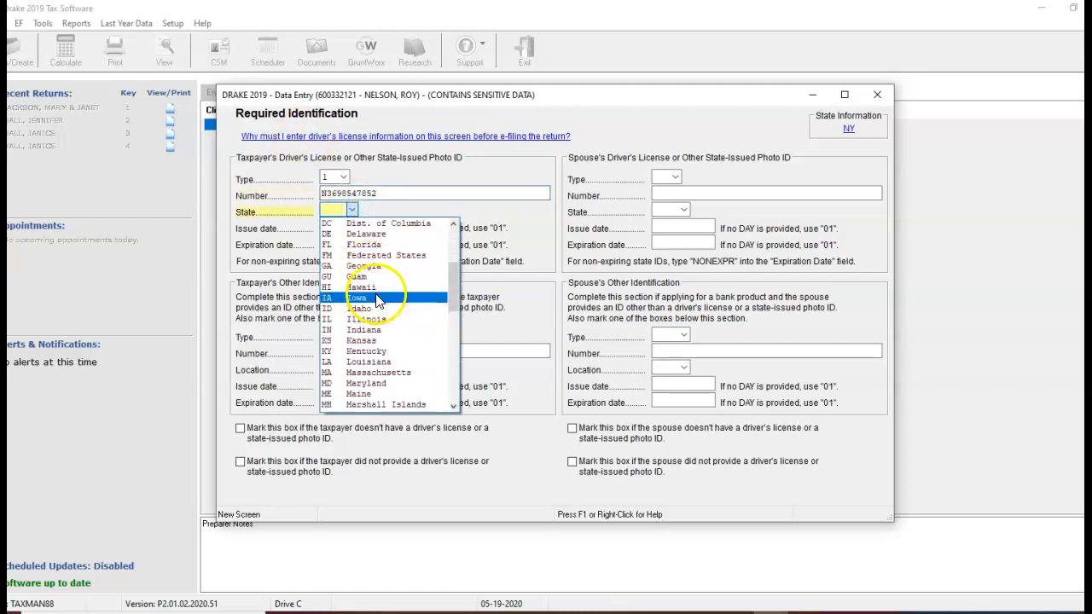
click(382, 312)
click(355, 227)
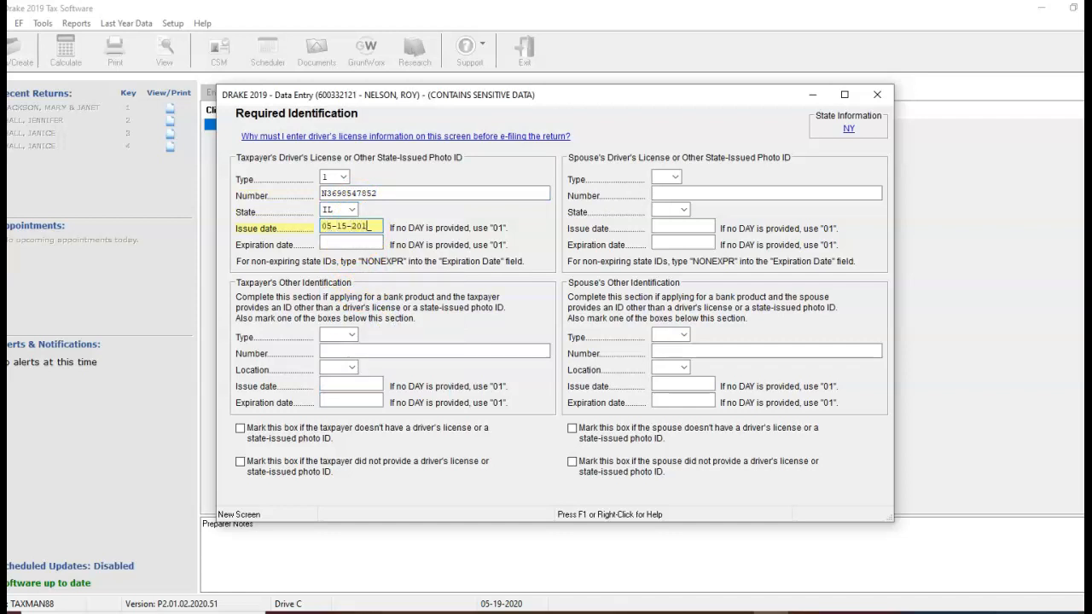
key(Tab)
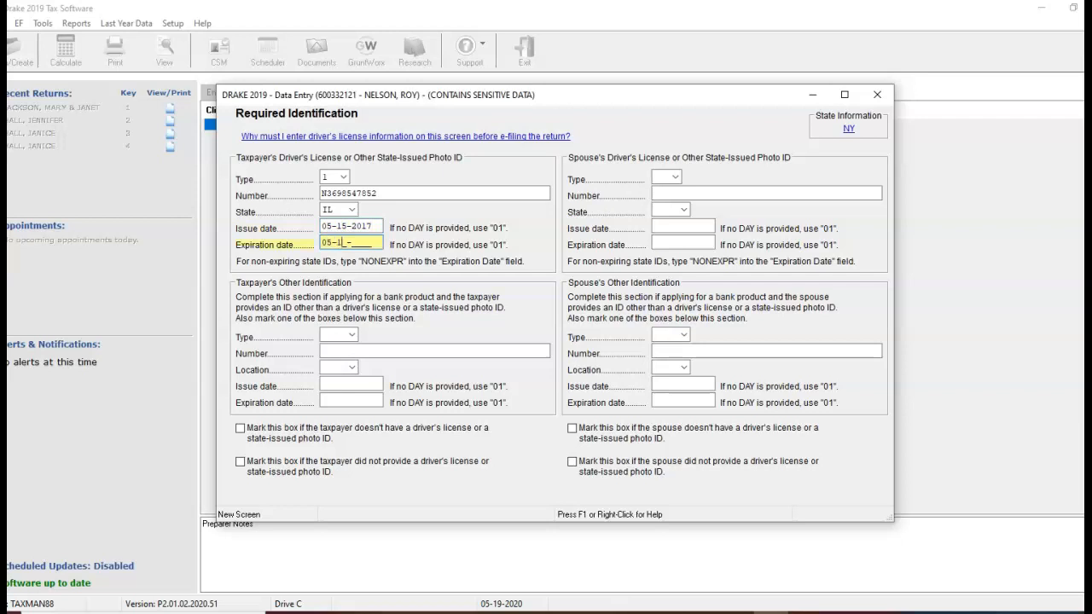
key(Escape)
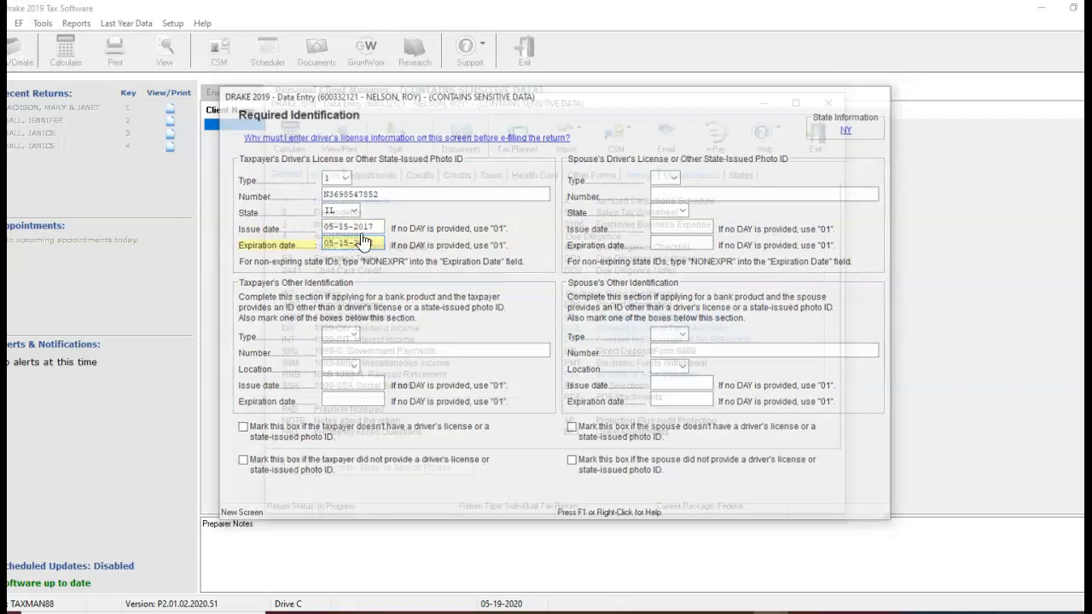
In the consent to disclosure to other firms, enter the taxpayer's name, date it 05-19-2020, and mark the franchise/network consent as signed.
click(693, 176)
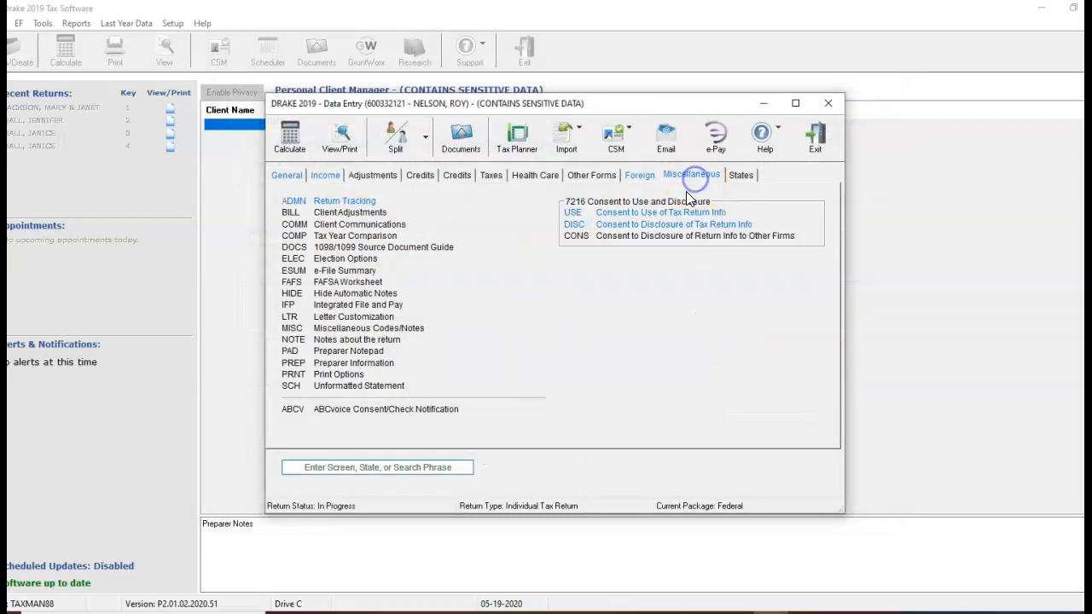
click(661, 244)
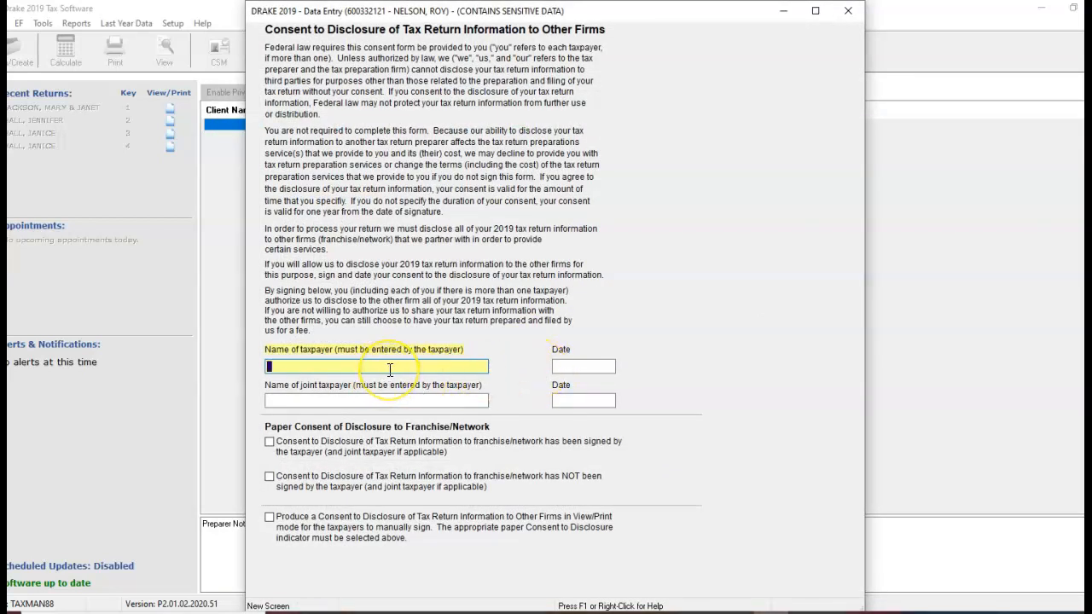
key(Tab)
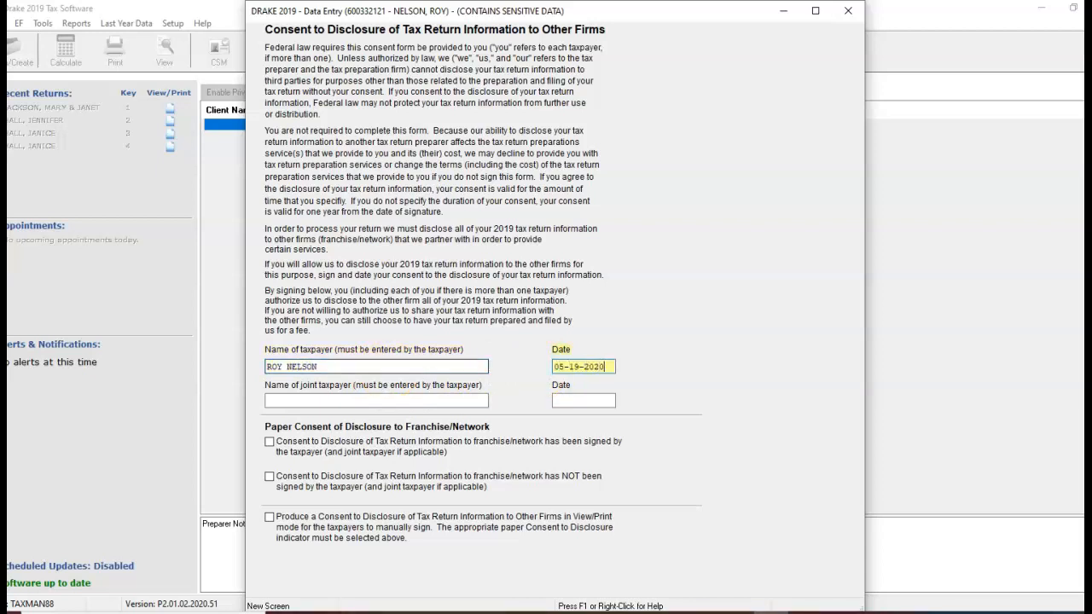
click(269, 442)
key(Escape)
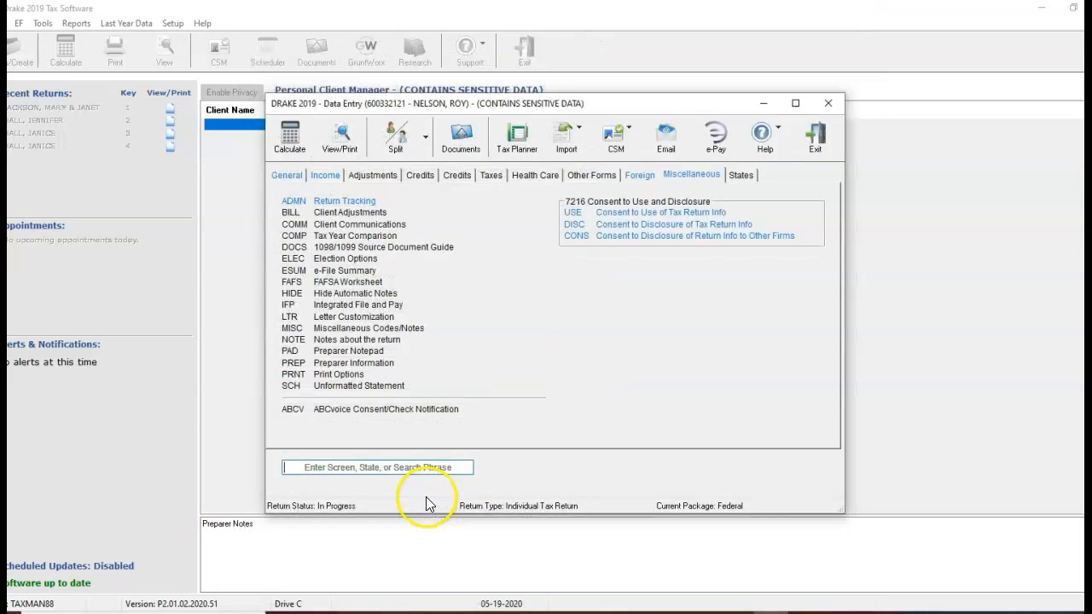
Calculate the return from the General screens and continue past the calculation results.
click(290, 176)
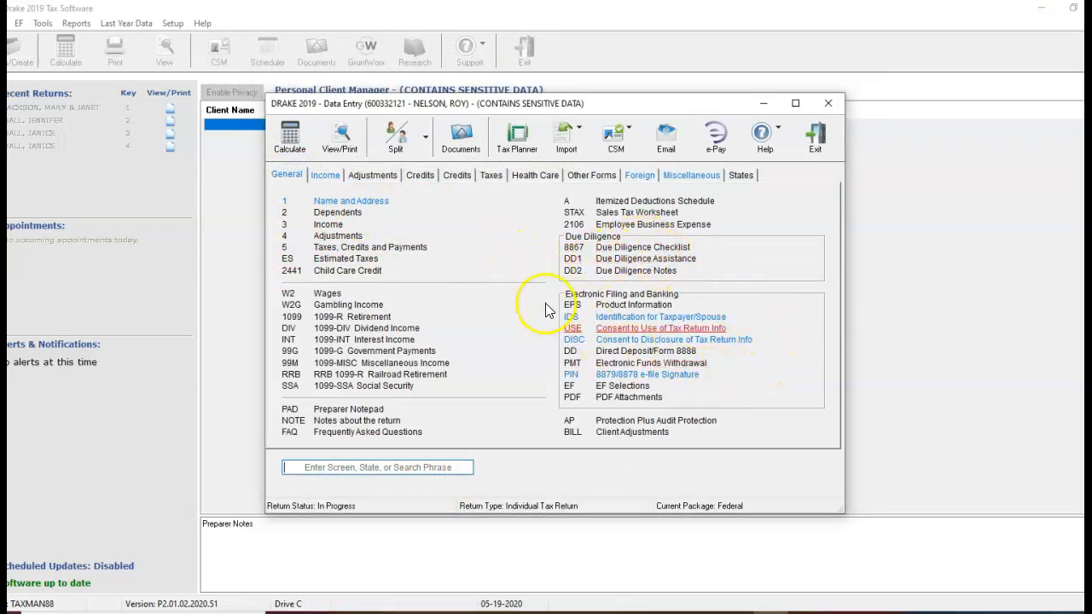
click(294, 144)
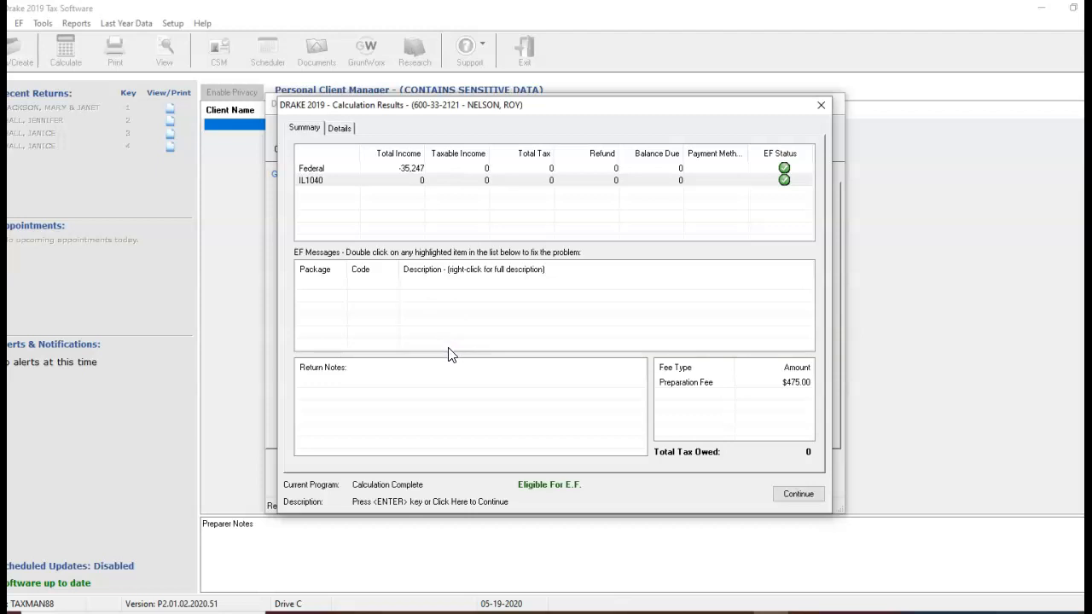
click(455, 368)
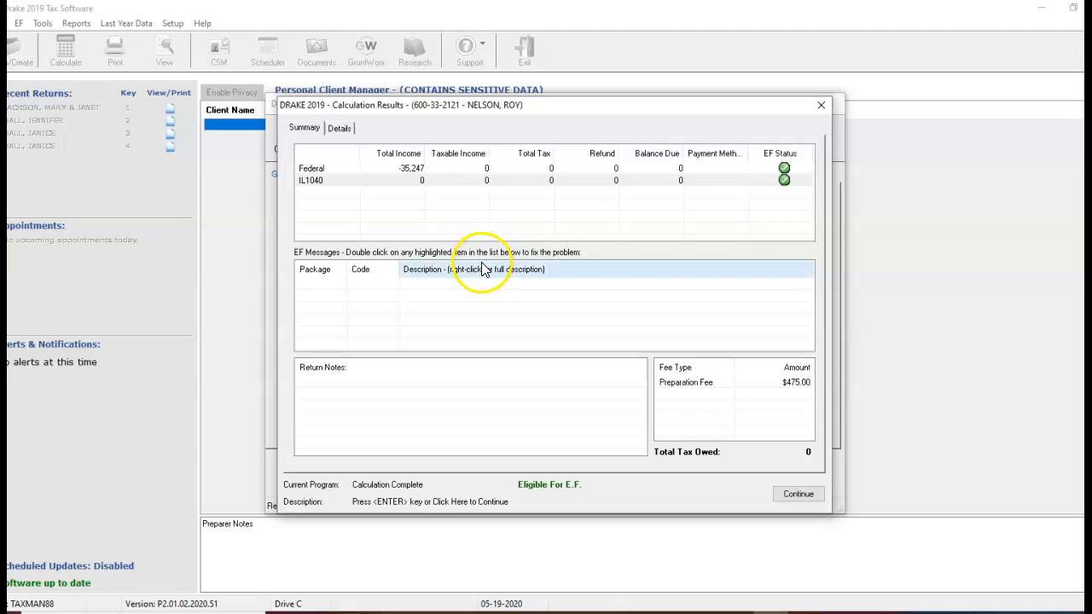
key(Return)
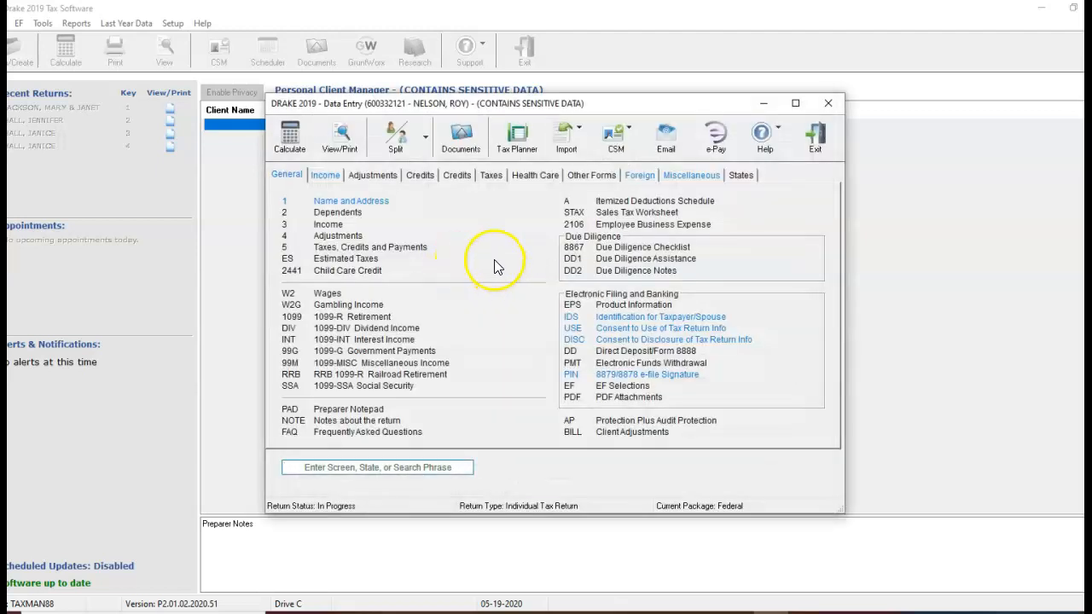
Open the return in View/Print mode and examine both pages of Form 1040, including taxpayer details, income, deductions and tax.
click(338, 145)
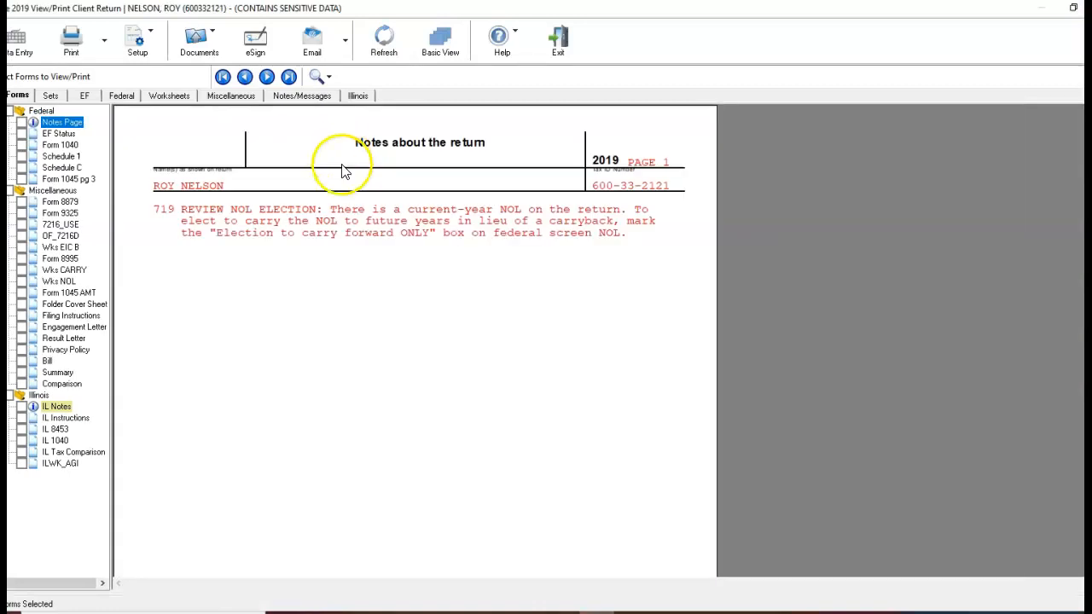
click(73, 146)
scroll(452, 281, down, 6)
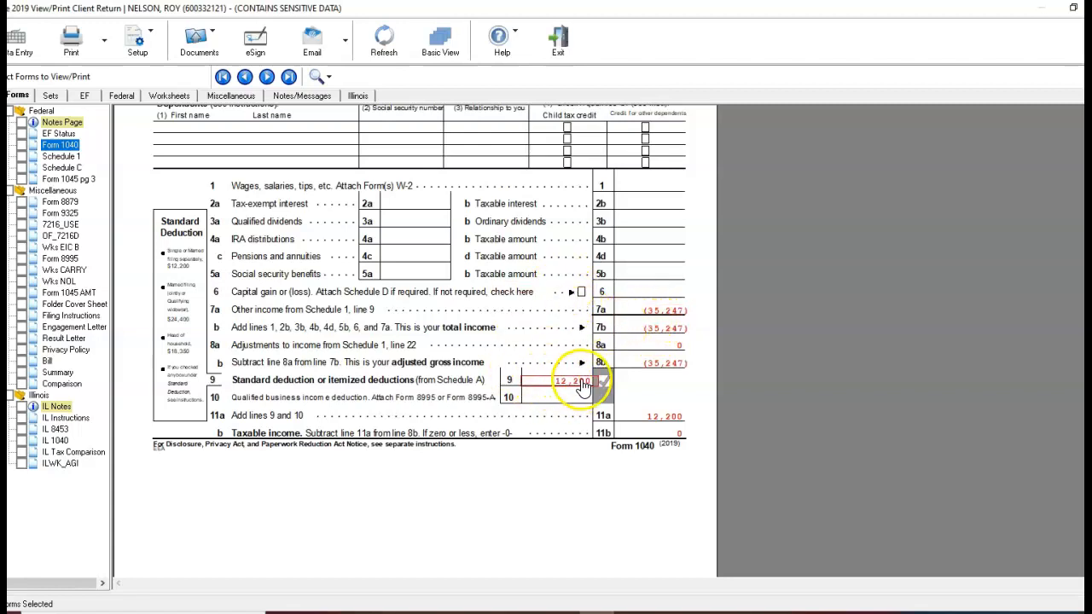
scroll(570, 392, down, 4)
scroll(547, 378, down, 10)
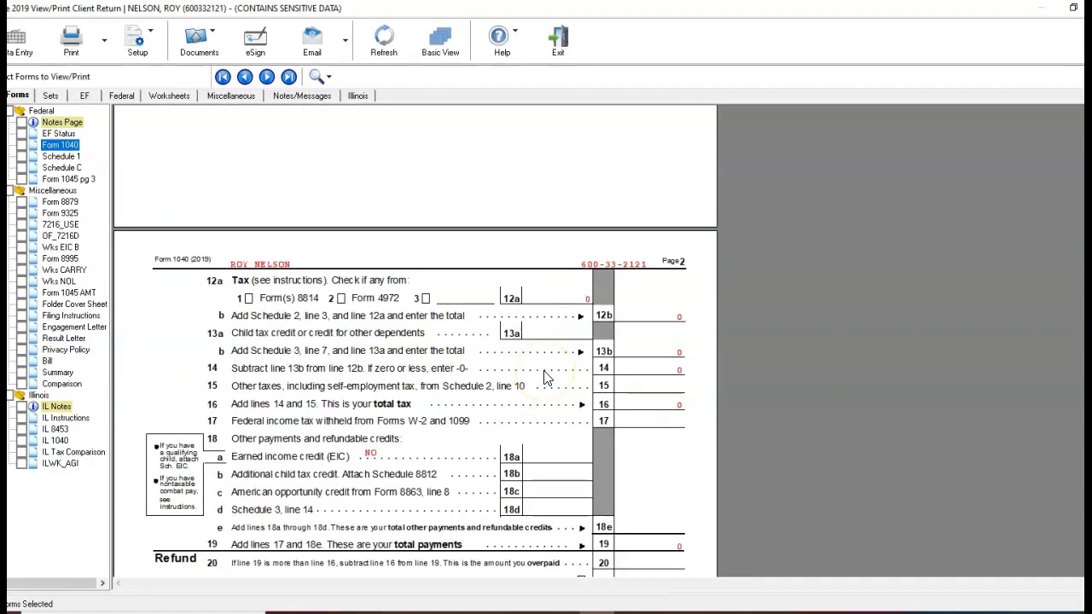
scroll(547, 378, up, 10)
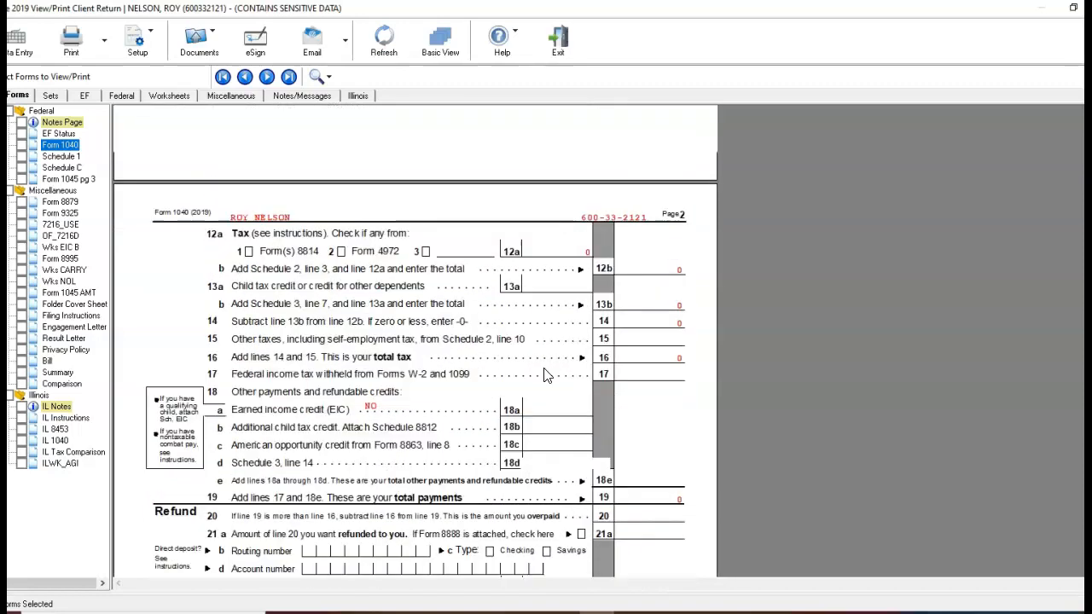
scroll(547, 375, up, 7)
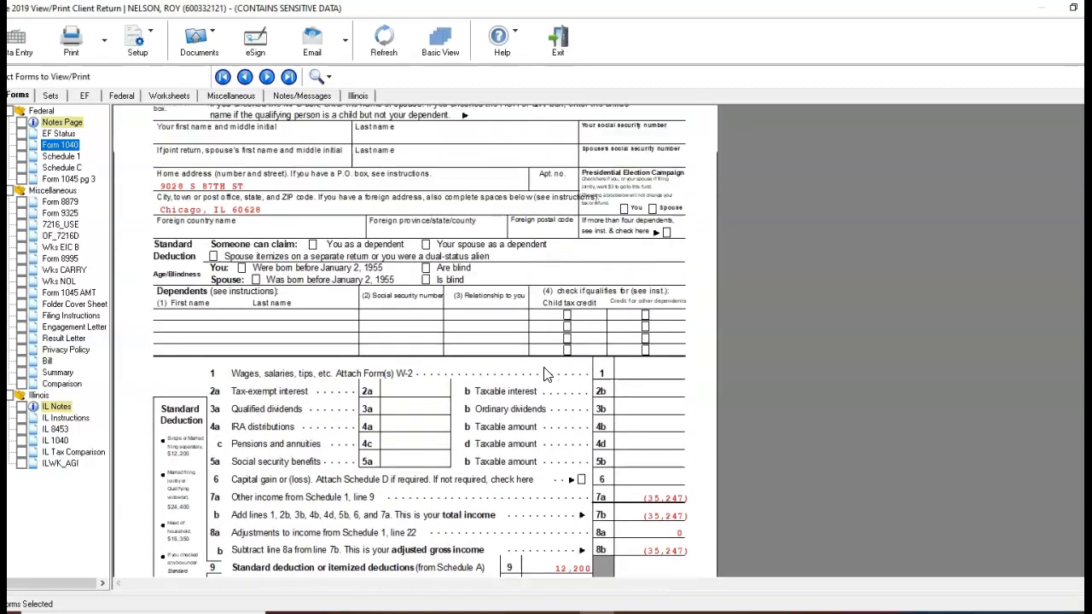
scroll(547, 375, up, 2)
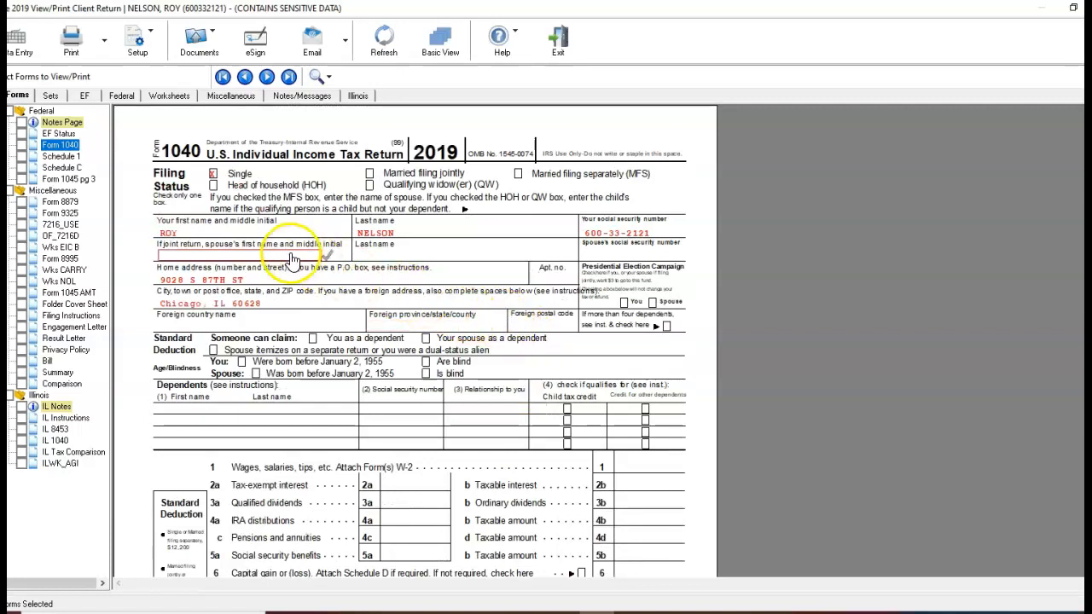
Examine the additional income on Schedule 1 and the business details, income and expenses on Schedule C.
click(62, 156)
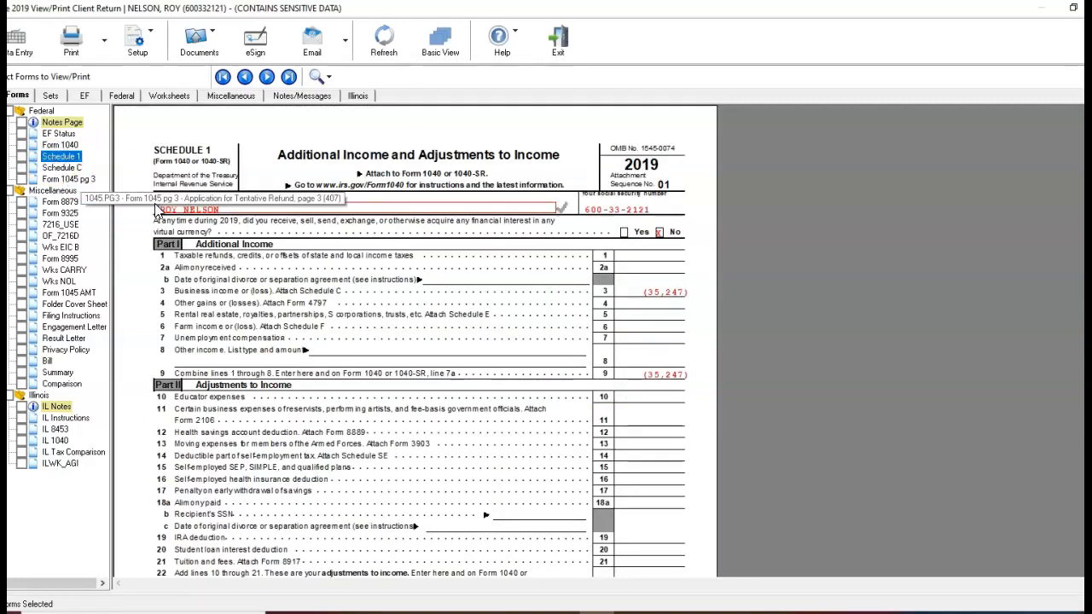
scroll(365, 244, down, 5)
scroll(256, 247, up, 5)
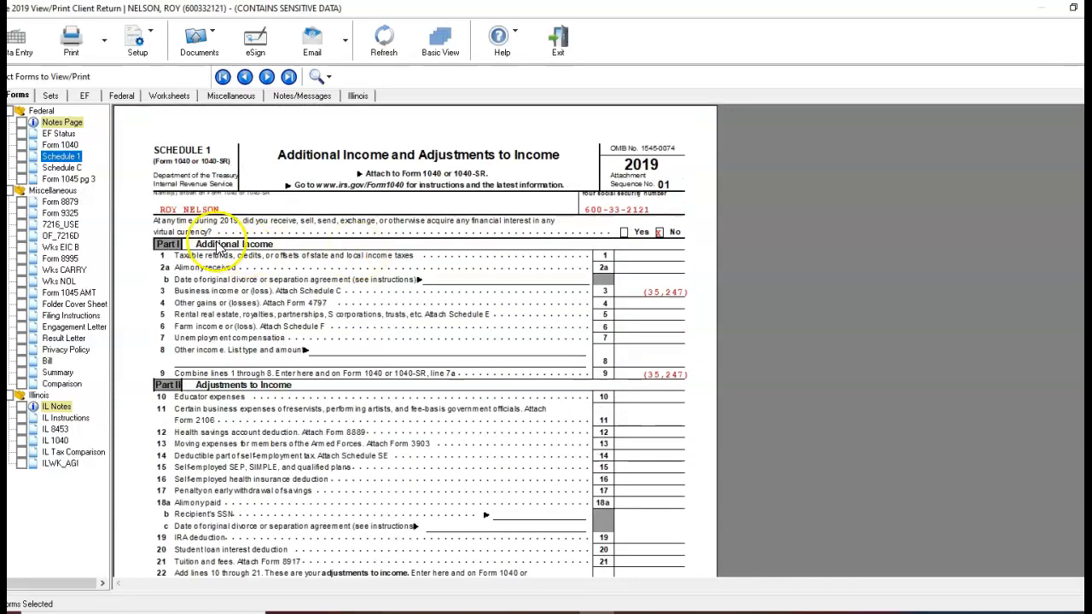
click(60, 167)
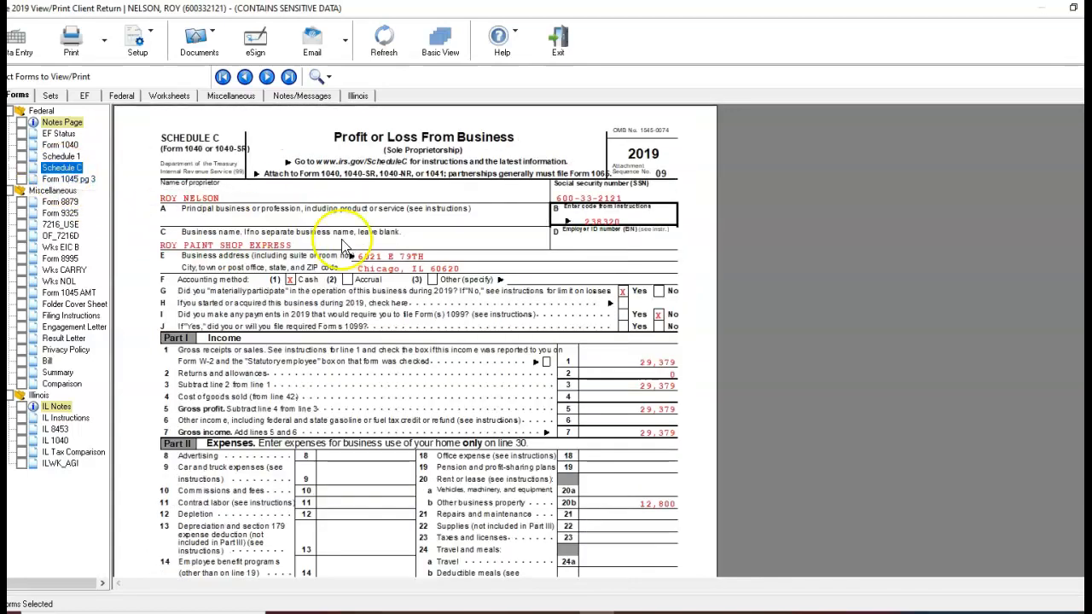
scroll(341, 247, down, 3)
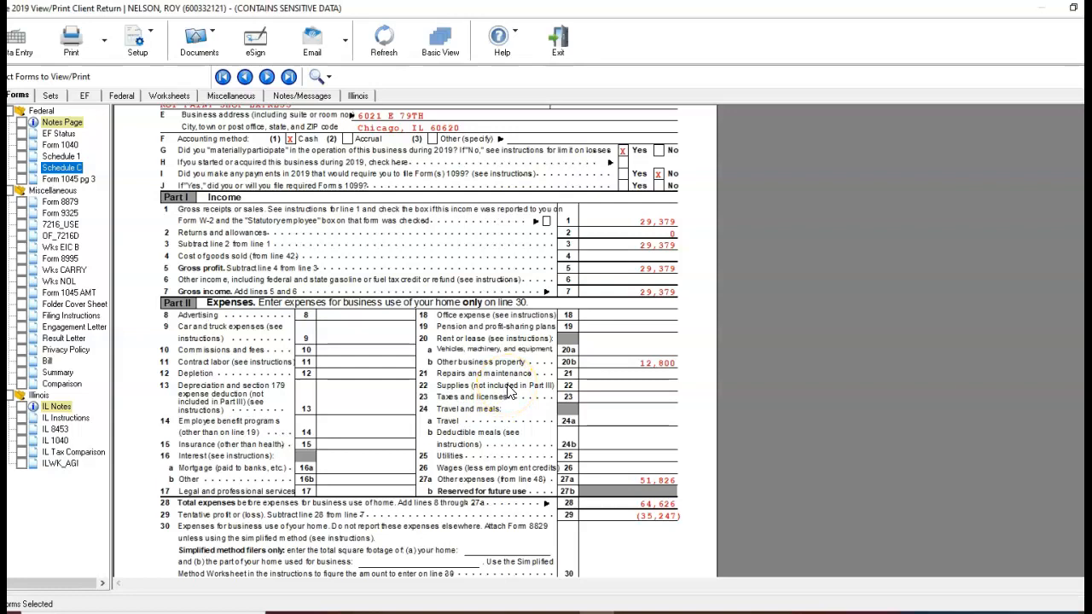
Examine the total expenses, the net profit or loss on line 31 and the at-risk selection on line 32 of Schedule C.
scroll(509, 389, down, 2)
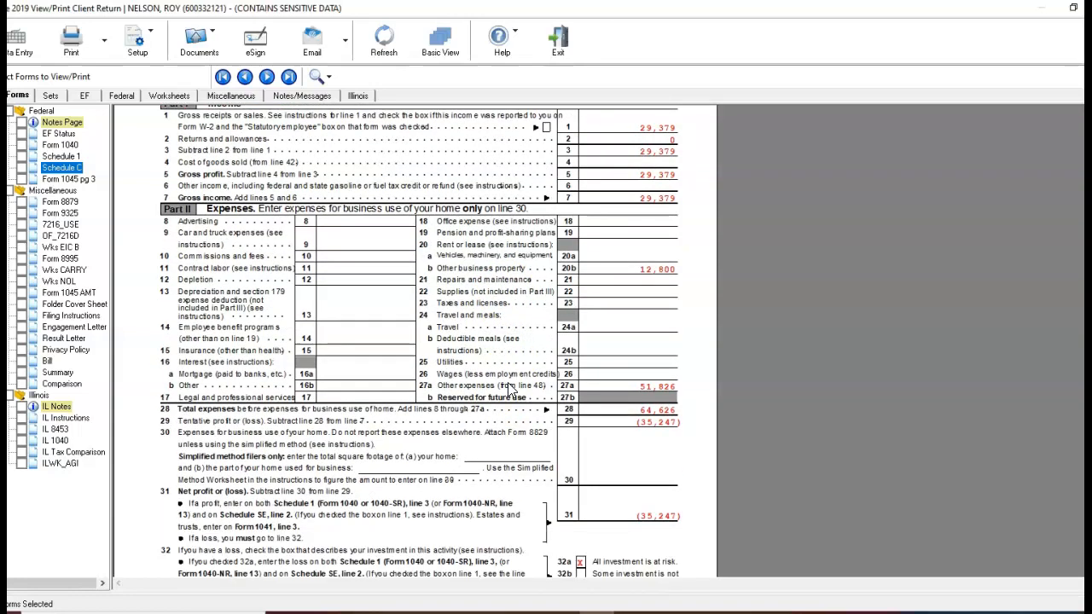
scroll(510, 389, down, 3)
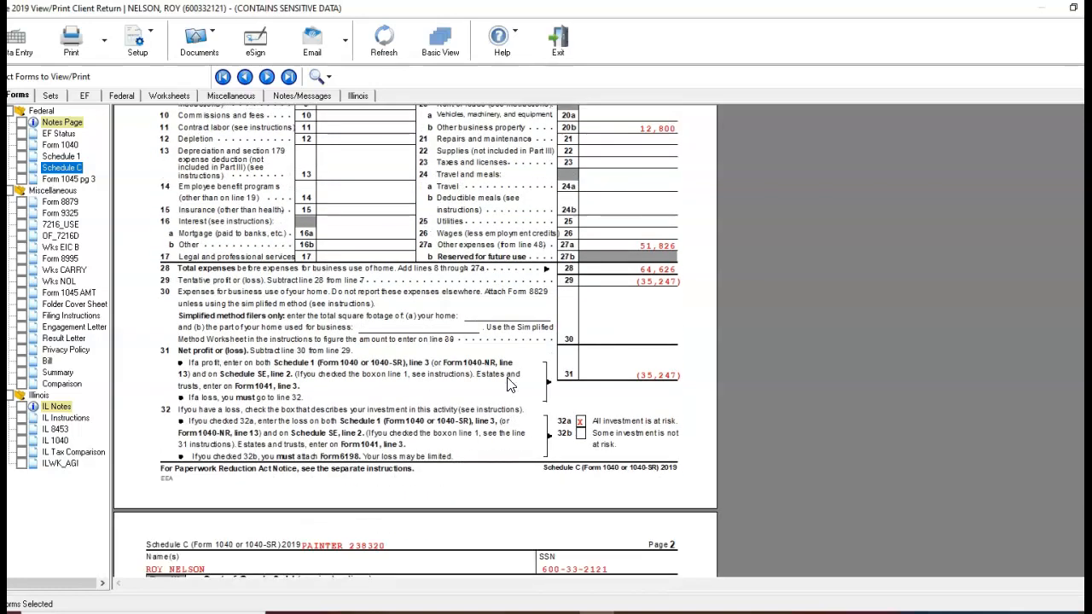
scroll(510, 384, down, 2)
scroll(509, 384, down, 1)
scroll(509, 383, up, 1)
click(480, 340)
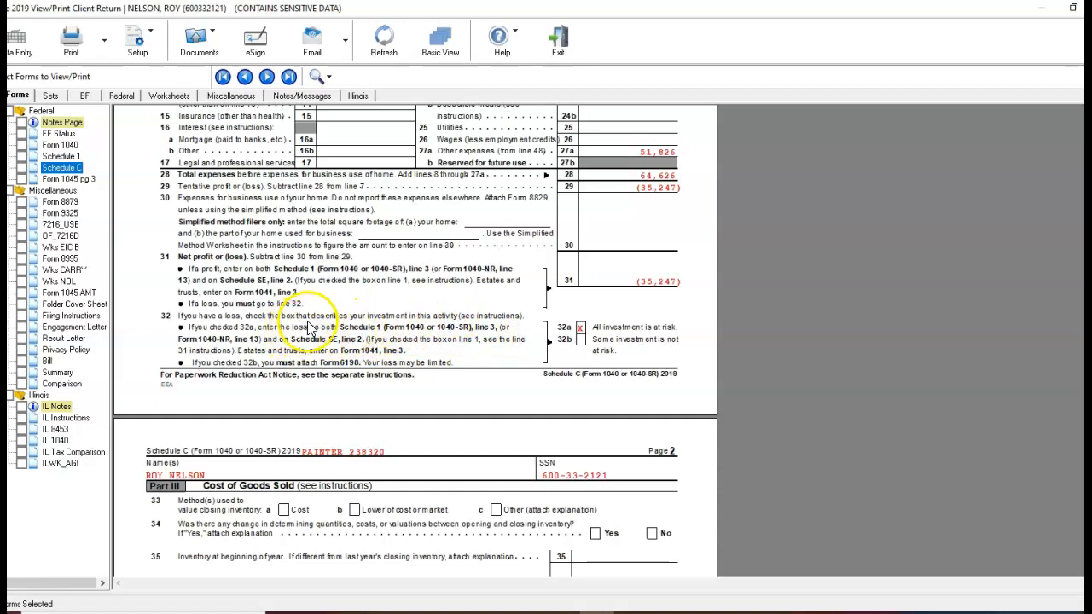
scroll(312, 328, up, 10)
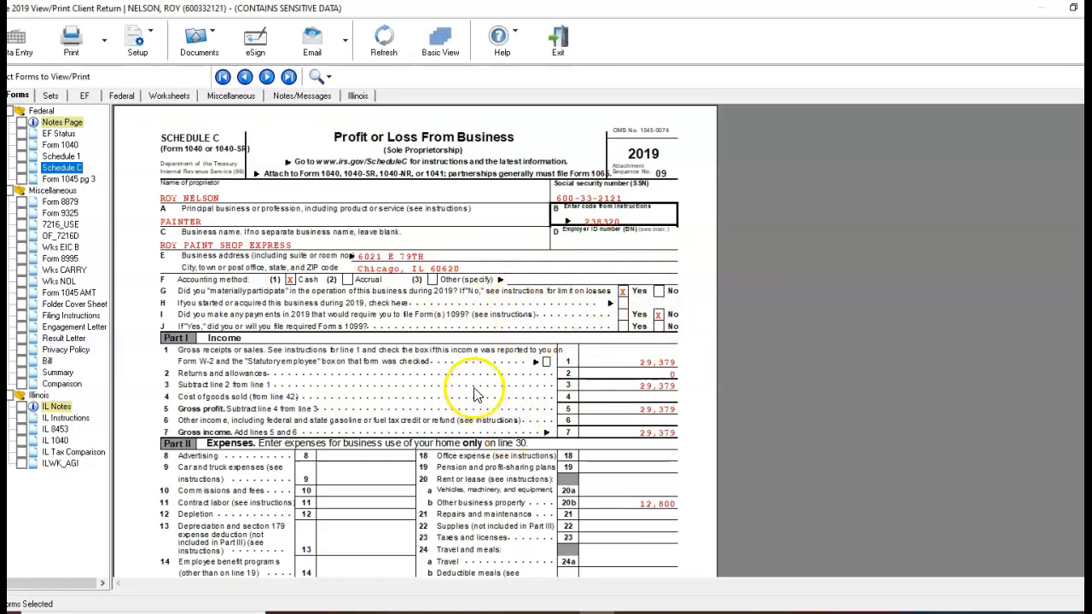
Review Schedule C again from the income section through page 2, down to the itemized other expenses in Part V.
scroll(648, 375, down, 3)
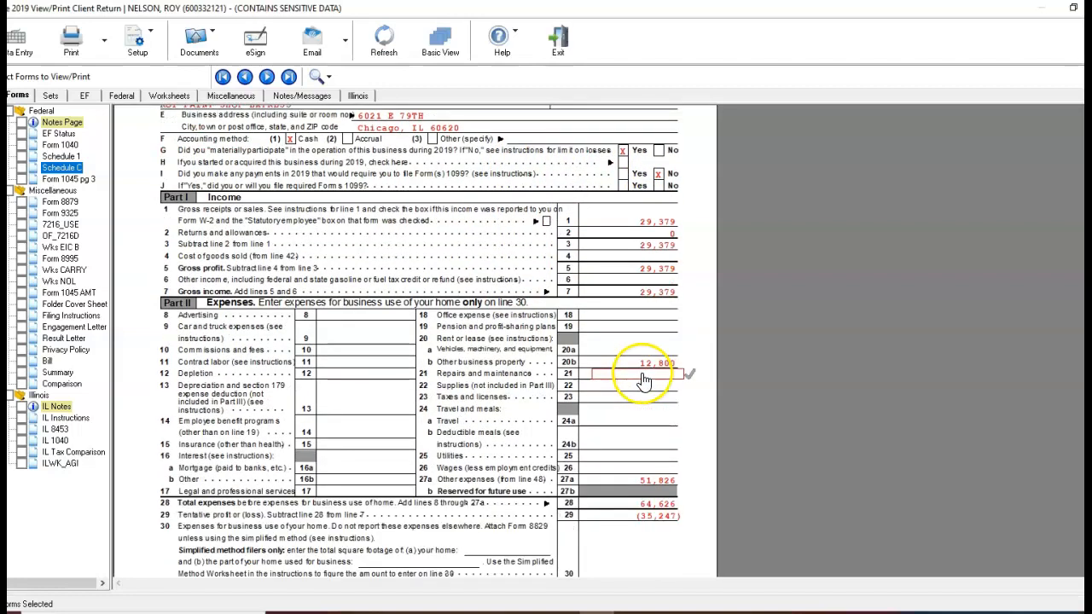
scroll(609, 383, down, 9)
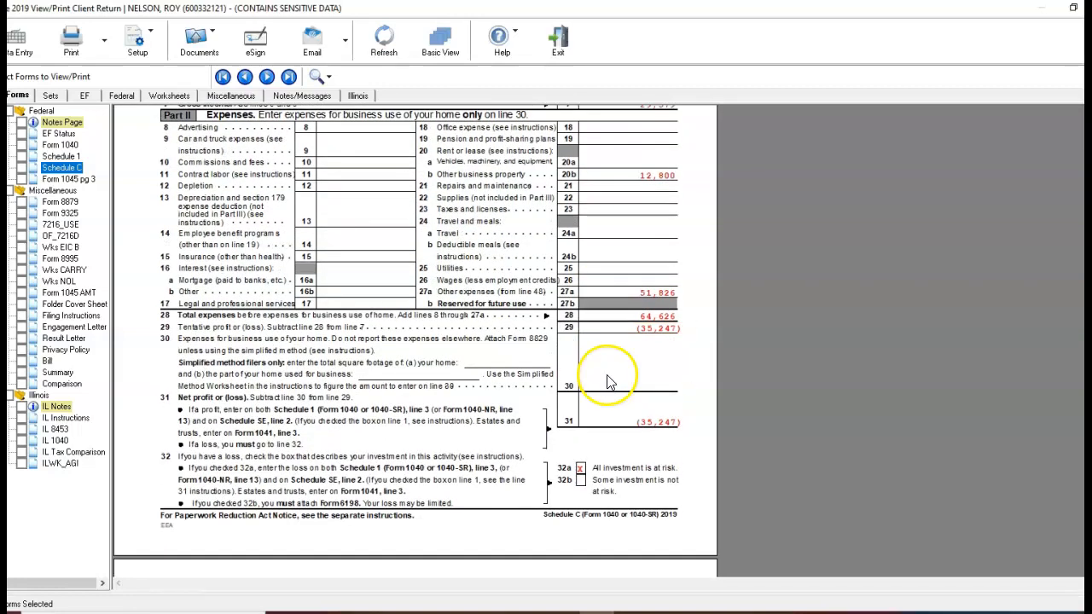
scroll(609, 383, down, 10)
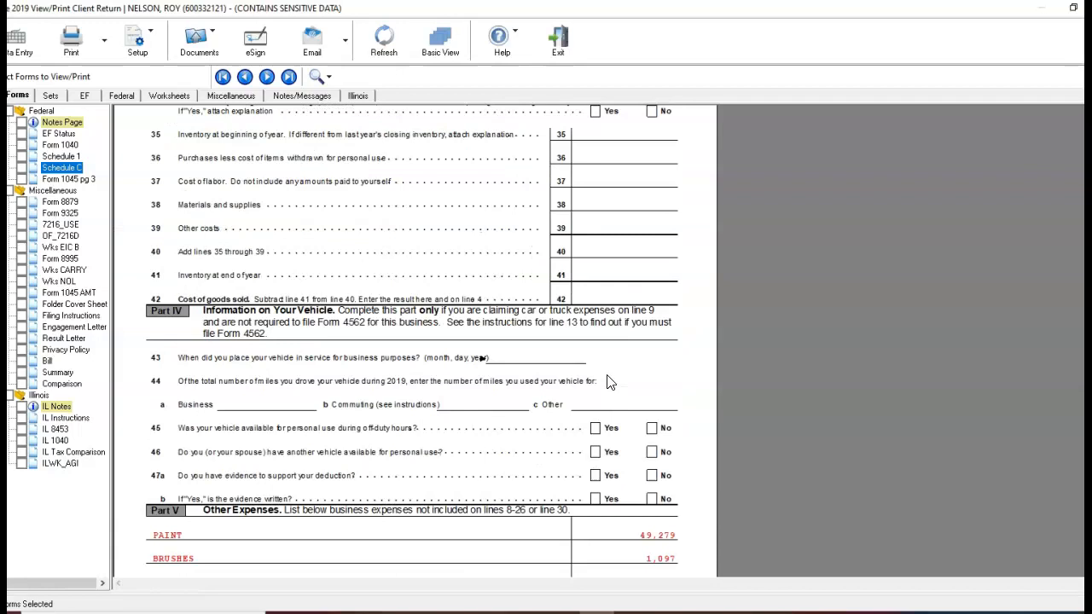
scroll(610, 383, down, 2)
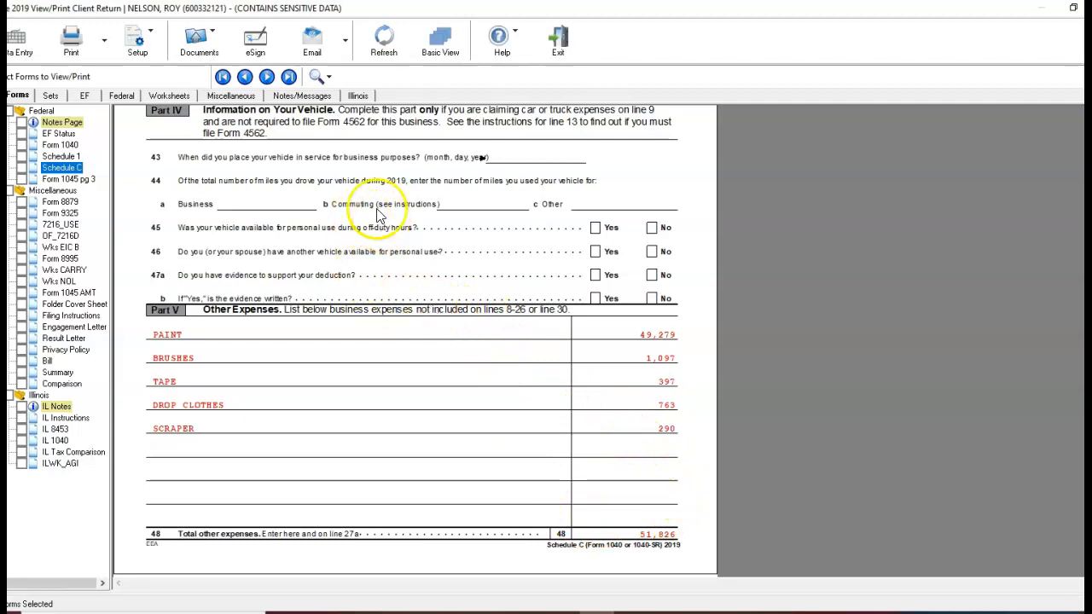
Examine the net operating loss computation in Schedule A on page 3 of Form 1045.
click(82, 182)
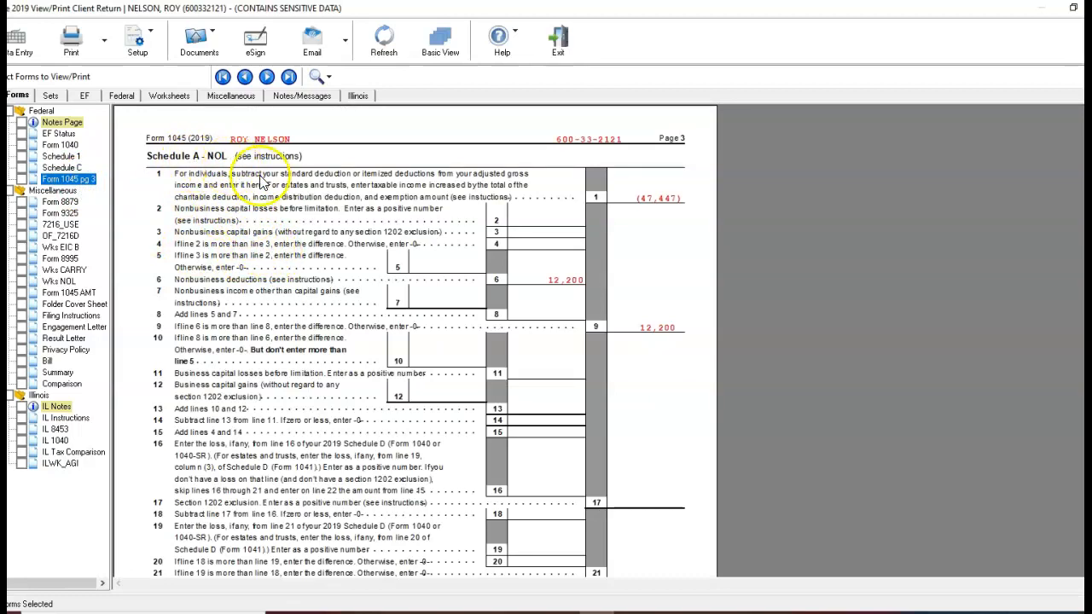
scroll(324, 207, down, 5)
scroll(344, 213, up, 5)
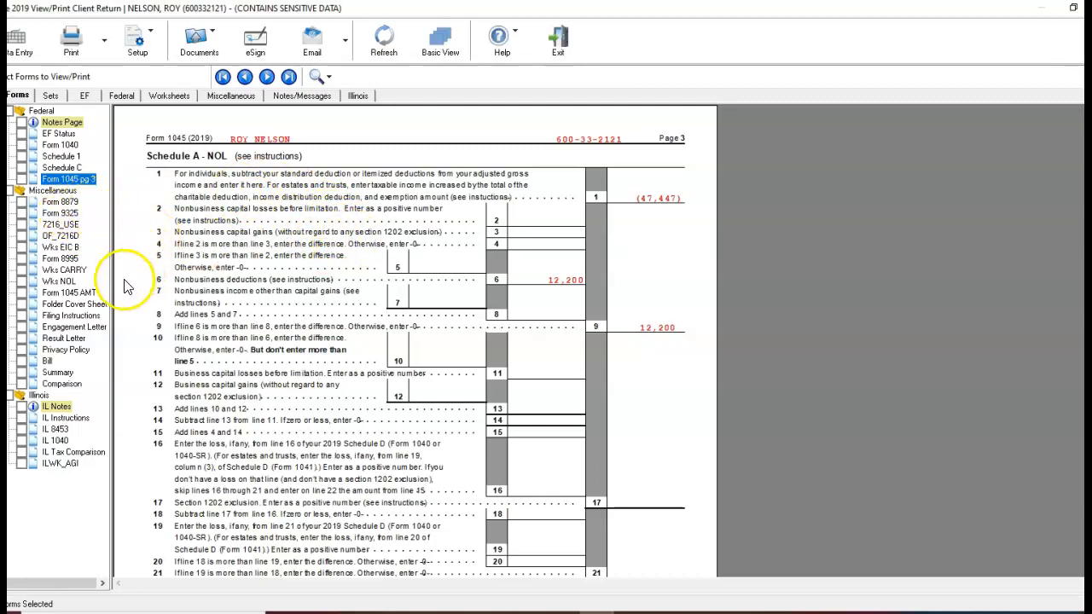
Examine the Illinois IL-1040 return, including income, exemptions, refund or amount owed, and the preparer section.
click(57, 442)
scroll(239, 346, down, 5)
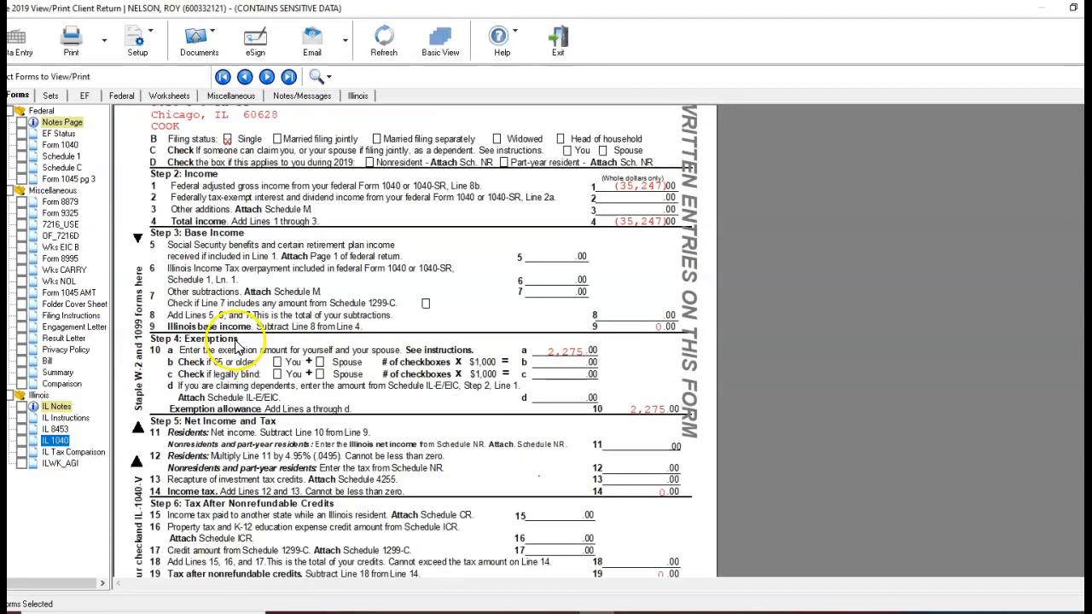
scroll(239, 346, down, 10)
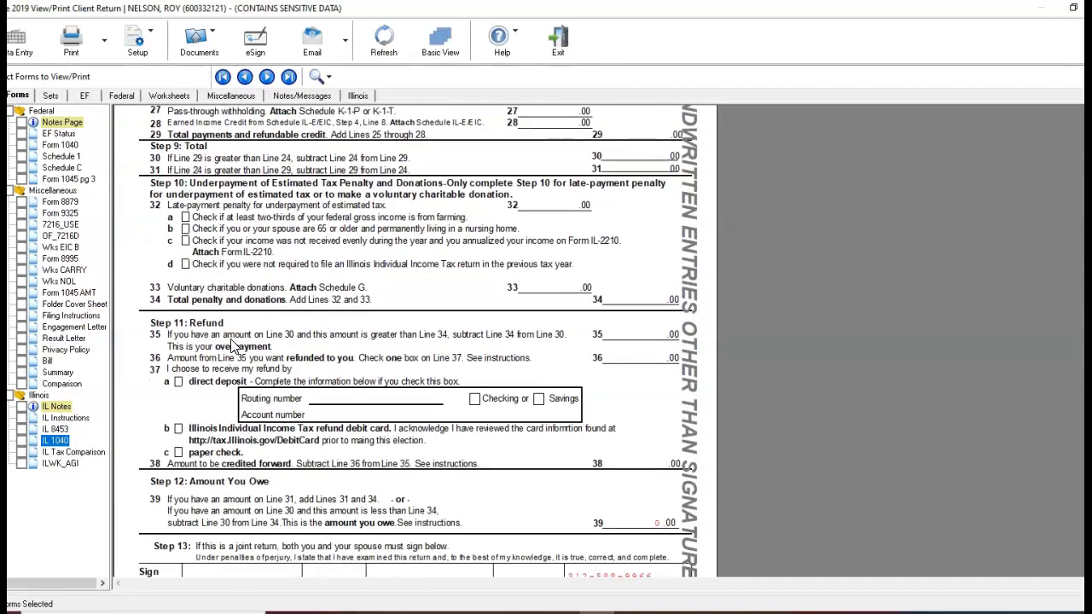
scroll(228, 347, down, 5)
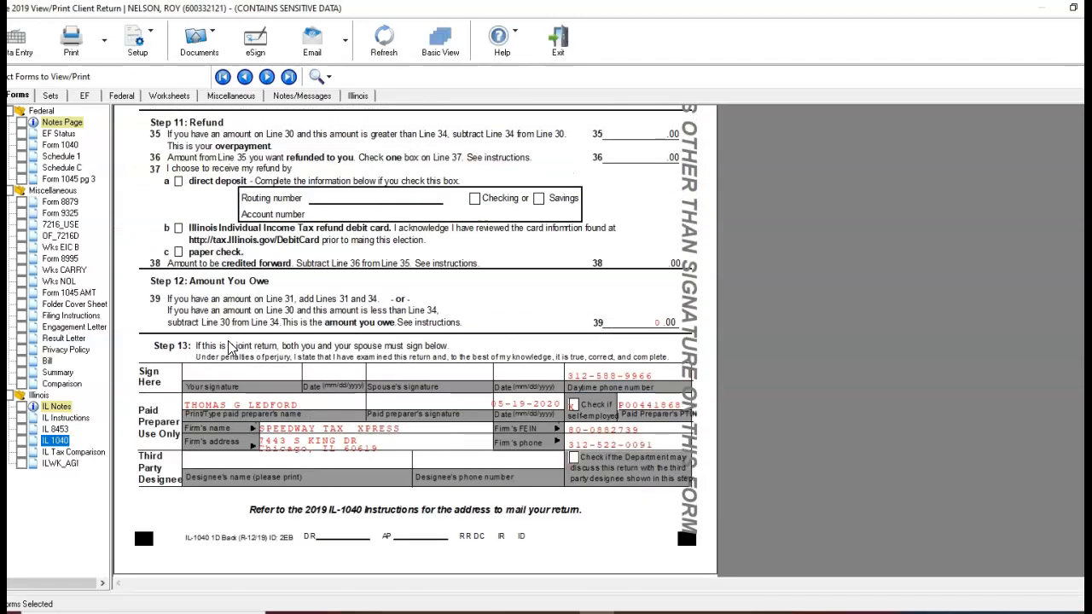
scroll(222, 343, up, 10)
scroll(214, 340, up, 18)
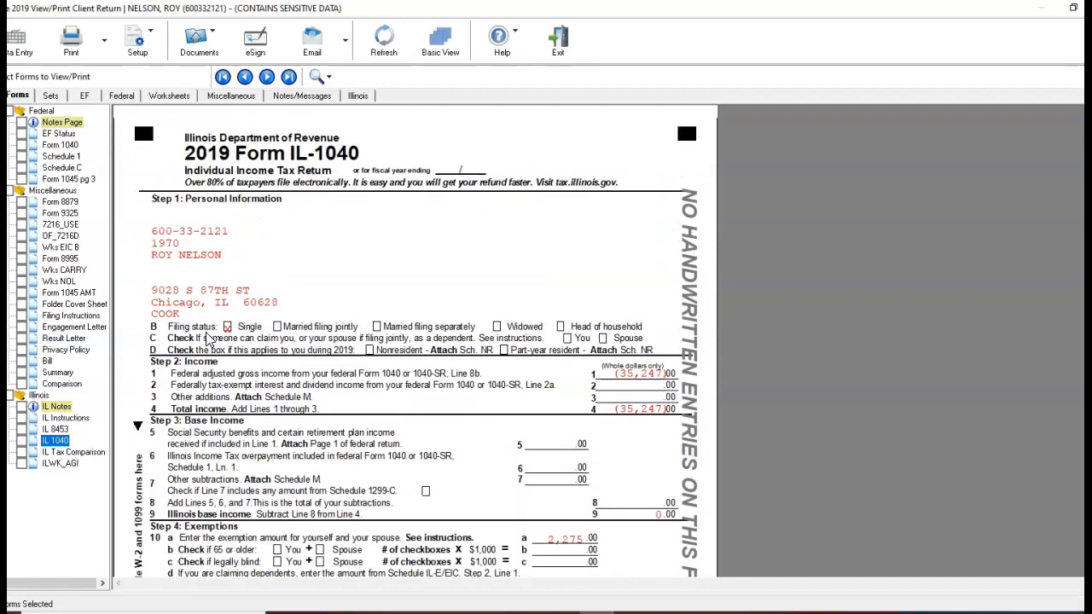